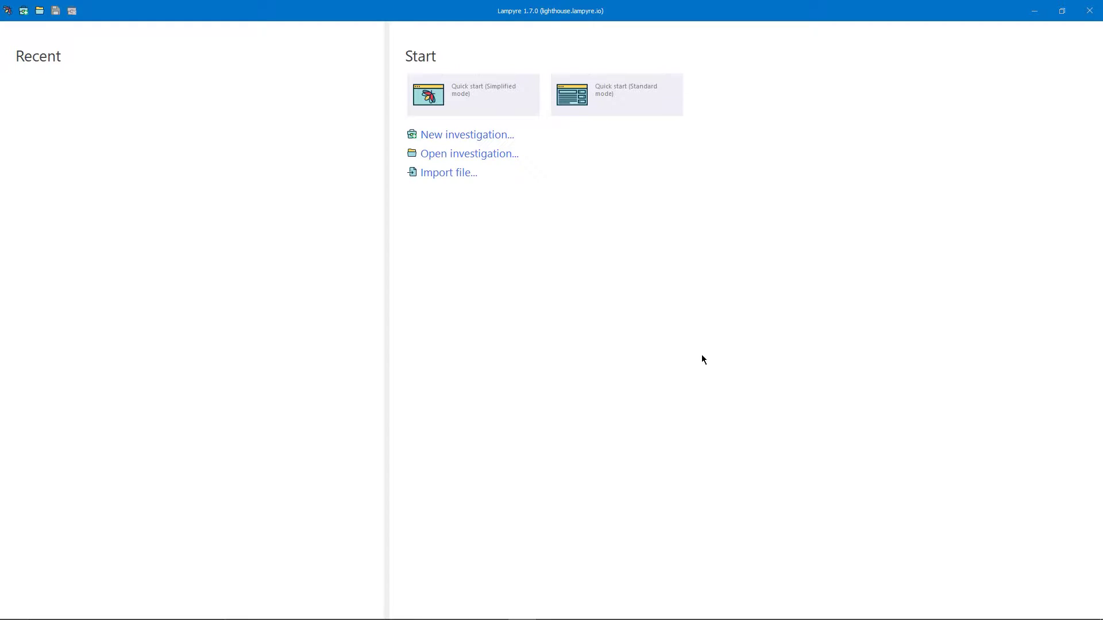
Start a standard-mode investigation and run the OpenCorporates company by company name request for HONOLULU INVESTMENTS LIMITED.
click(617, 113)
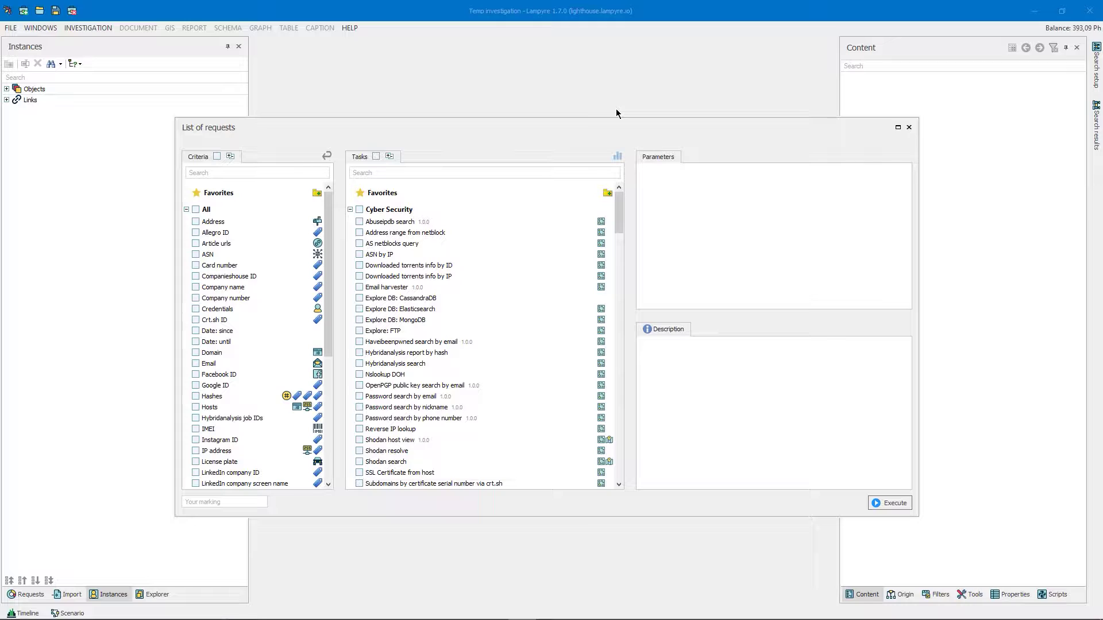
click(577, 170)
text(openco)
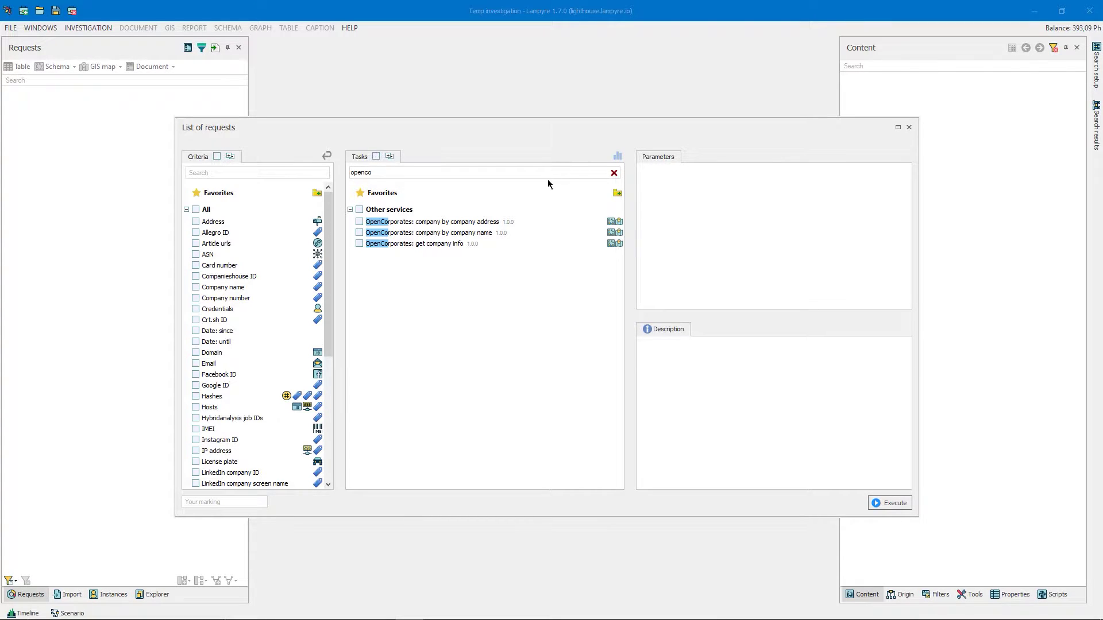
click(500, 233)
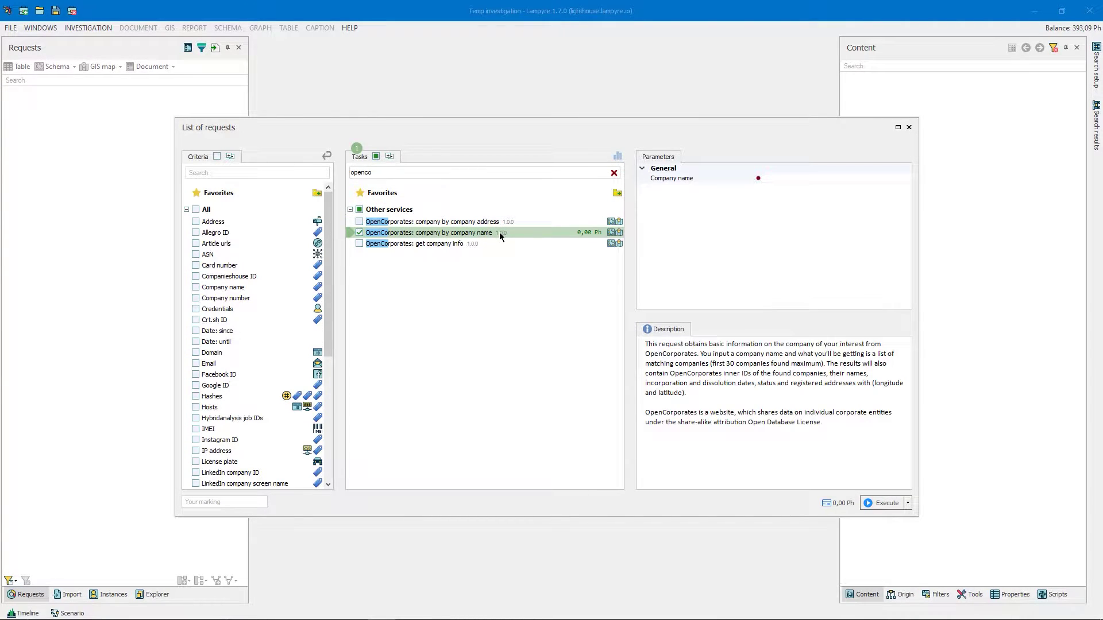
click(810, 178)
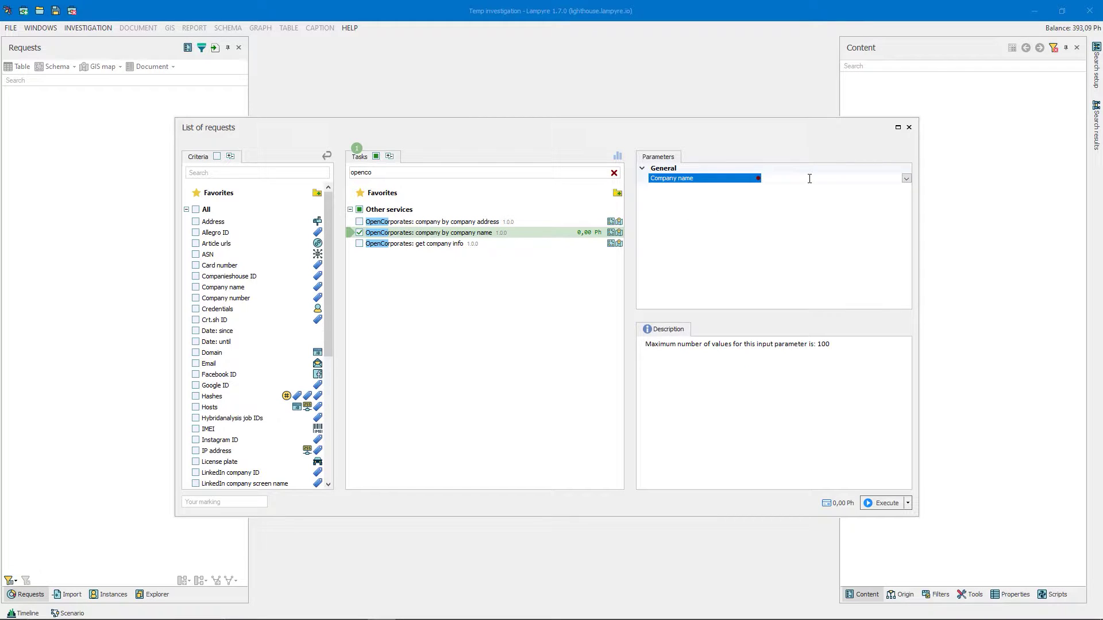
text(HONOLULU INVESTMENTS LIMITED)
click(882, 503)
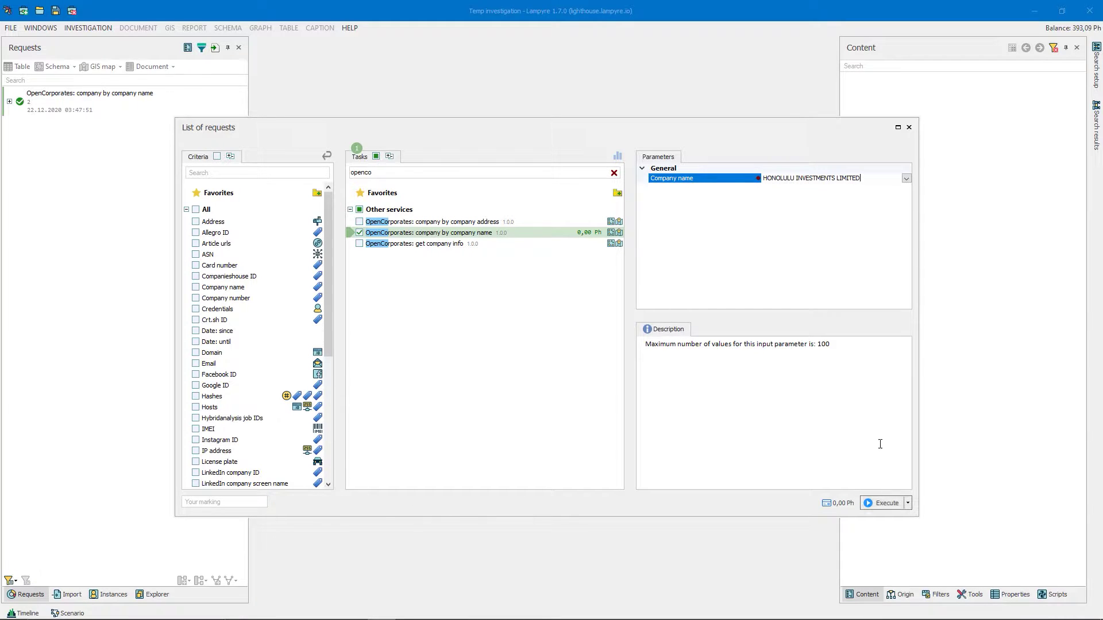
click(910, 127)
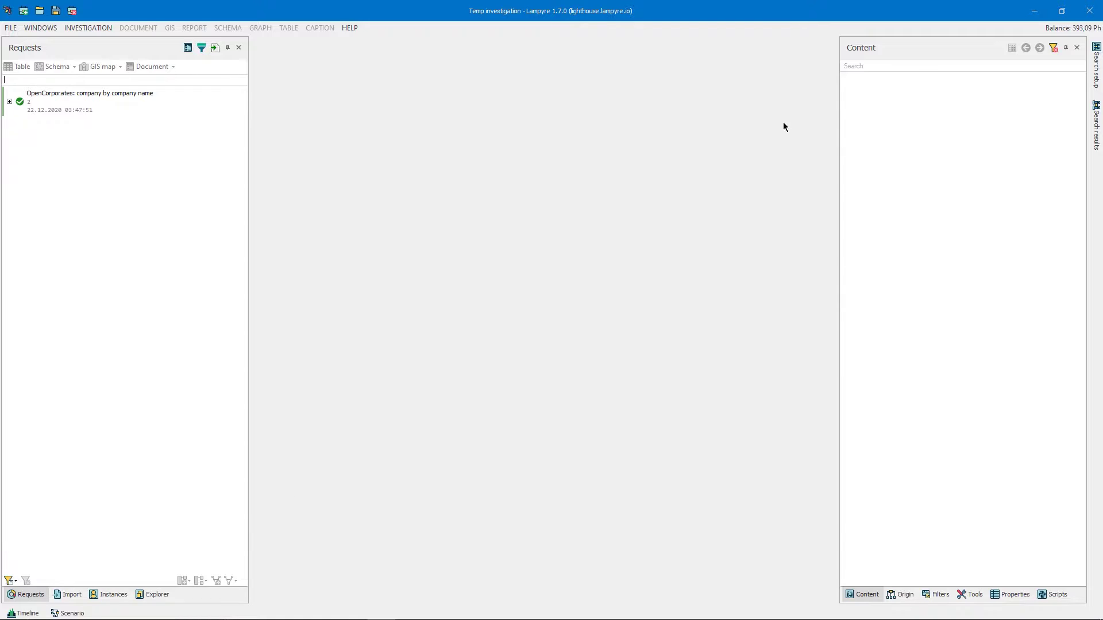
Open the company-name request's results as a table and examine both company records and the gb OpenCorporates company ID.
click(10, 102)
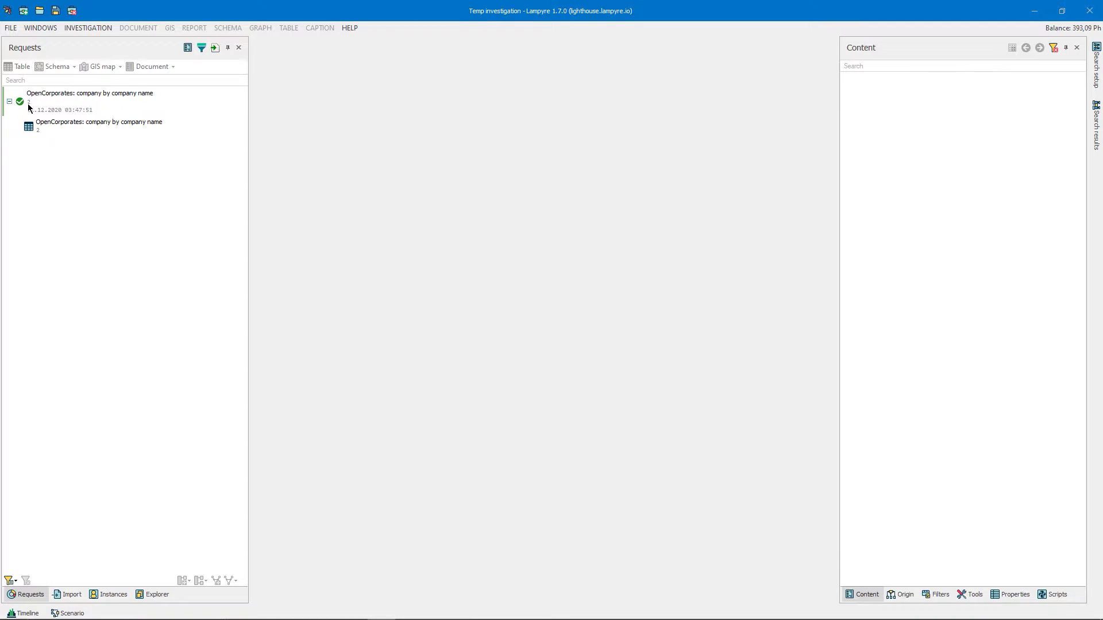
double_click(29, 108)
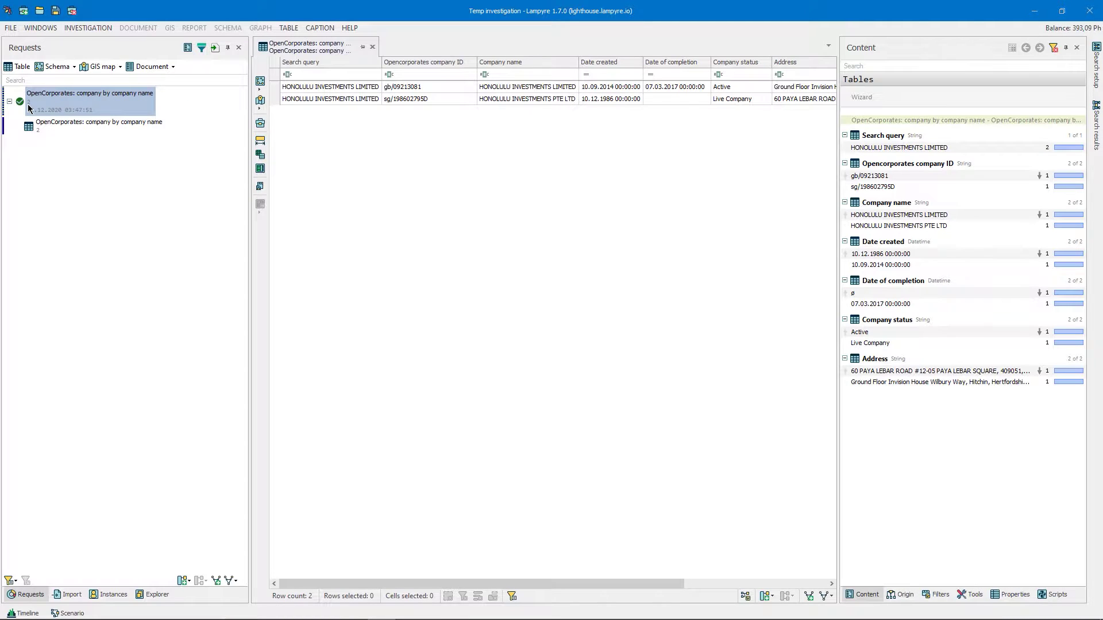
click(293, 87)
click(296, 98)
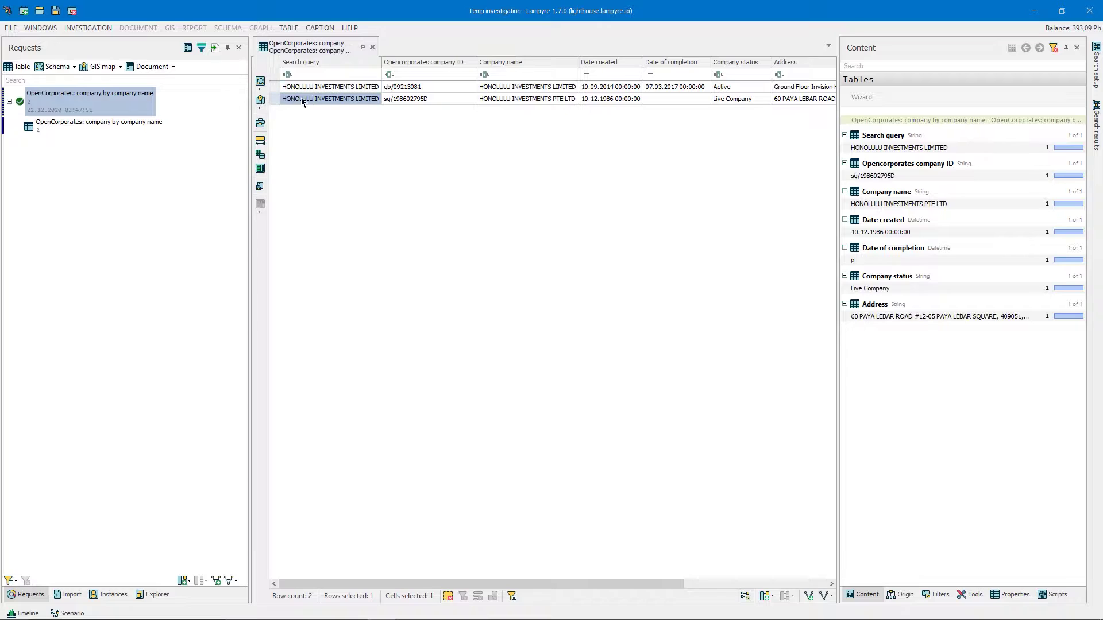
click(399, 88)
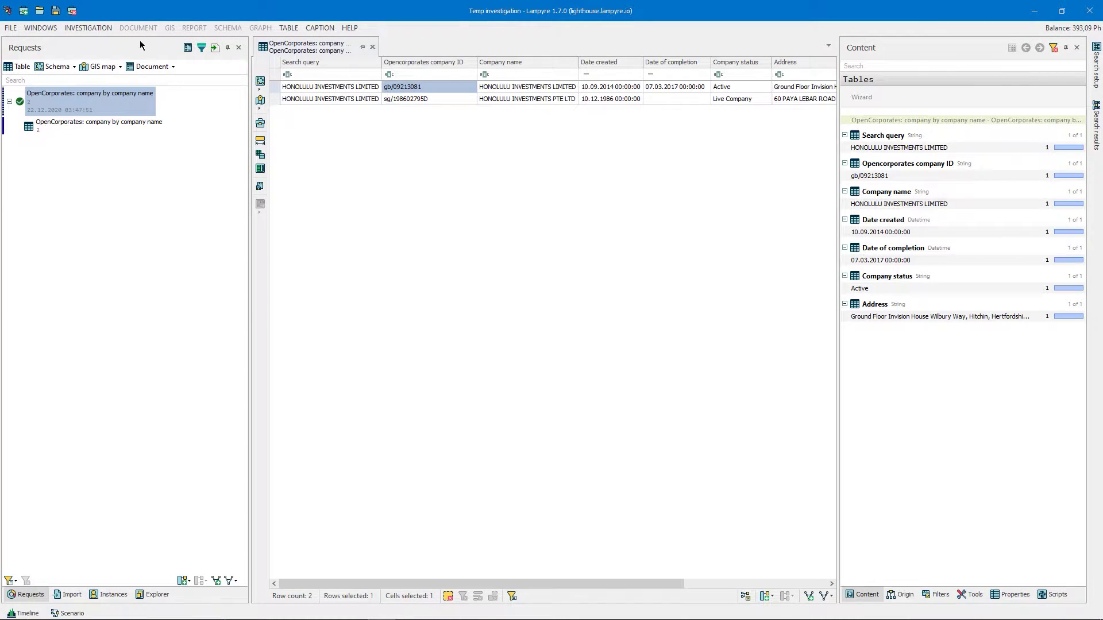
Run only the OpenCorporates get company info request with the OpenCorporates company ID gb/09213081.
click(55, 31)
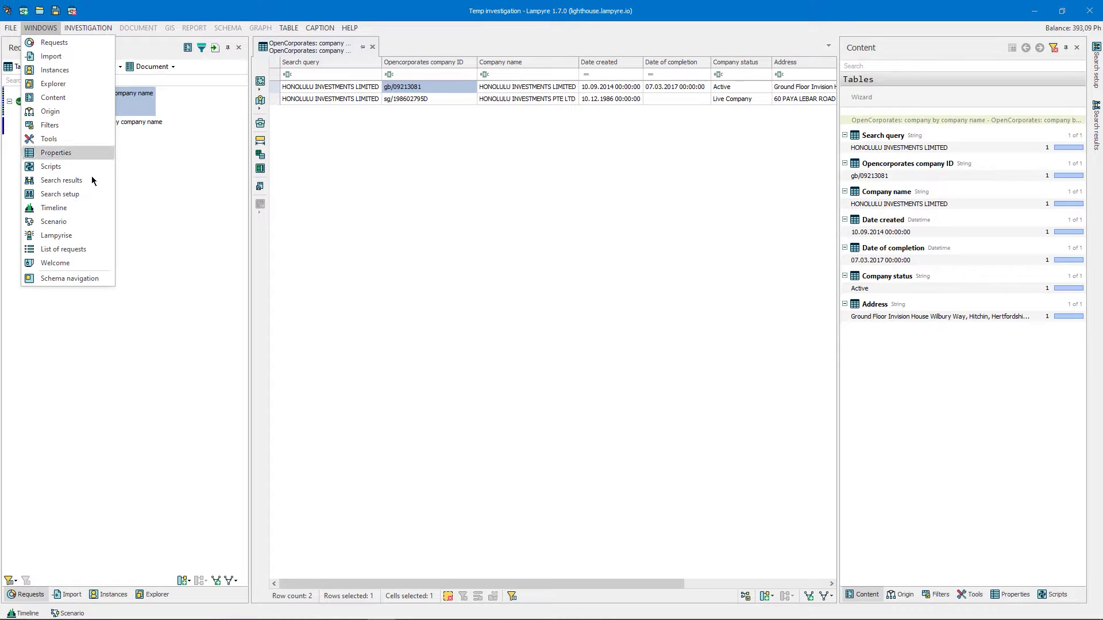
click(106, 251)
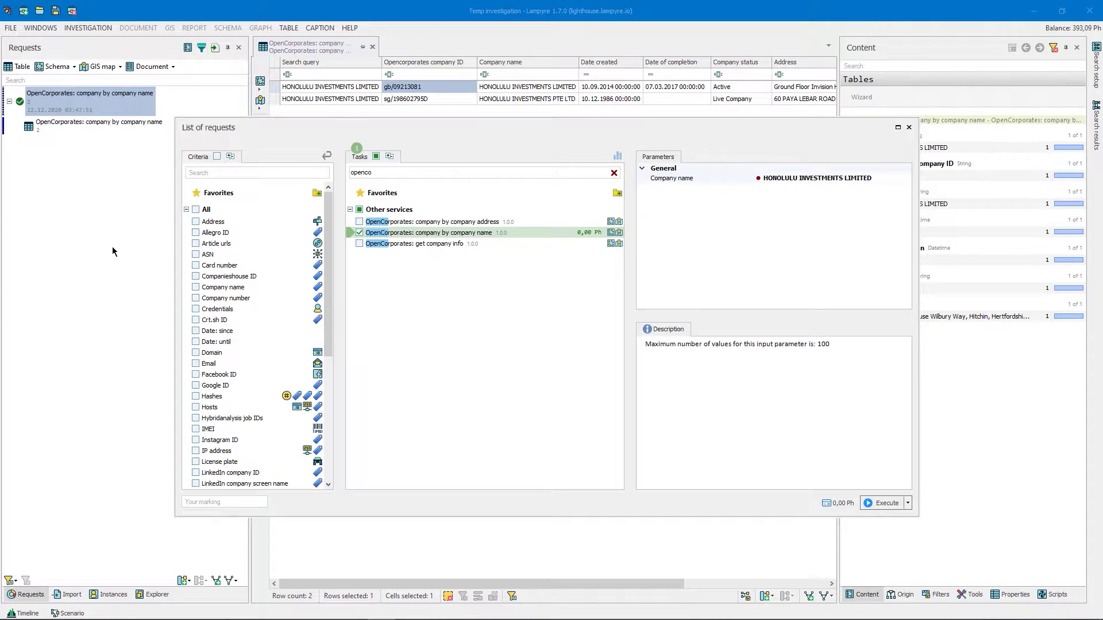
click(411, 233)
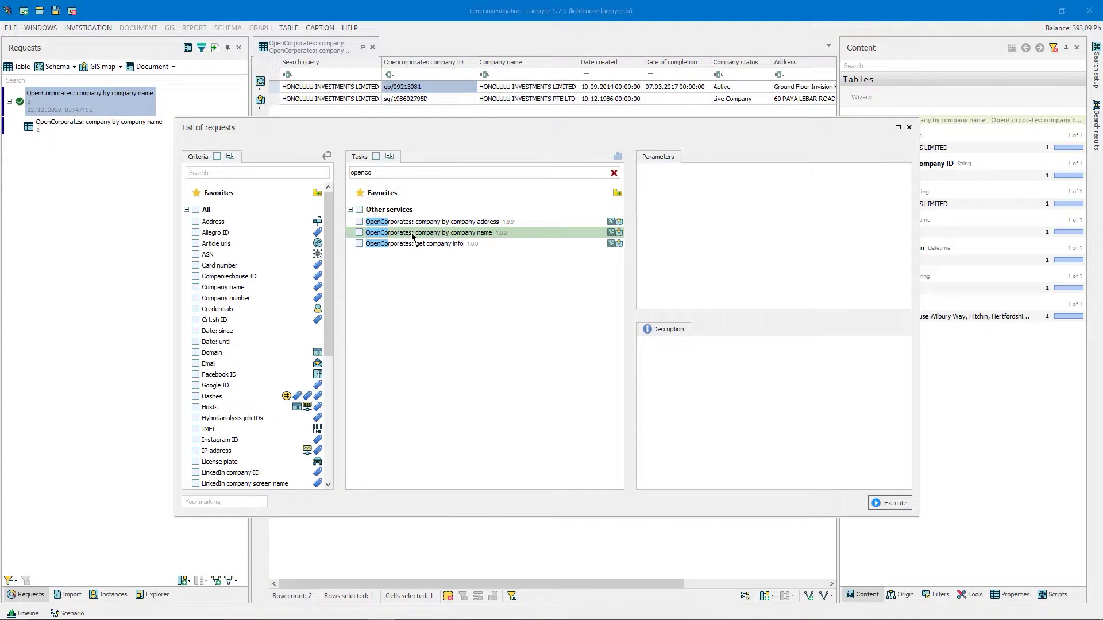
click(412, 241)
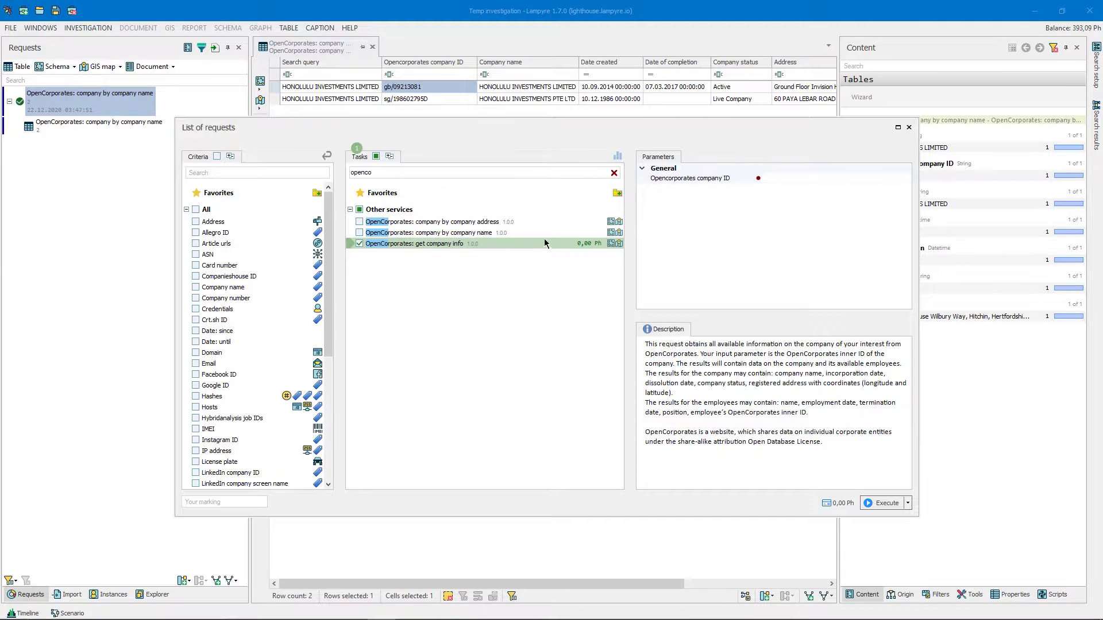
click(791, 178)
text(gb/09213081)
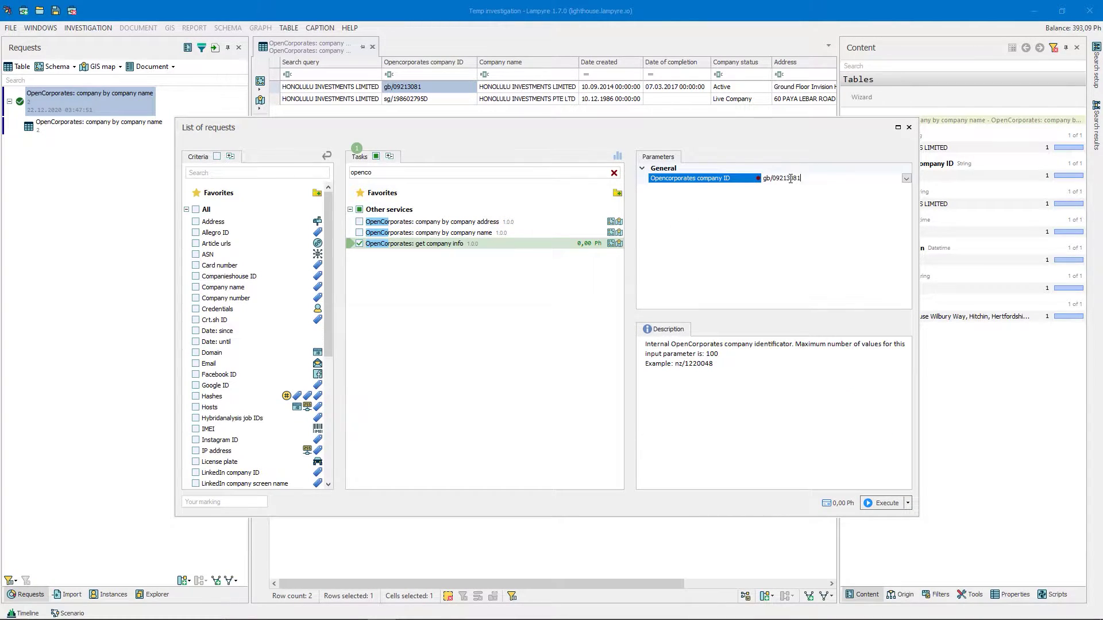
click(879, 507)
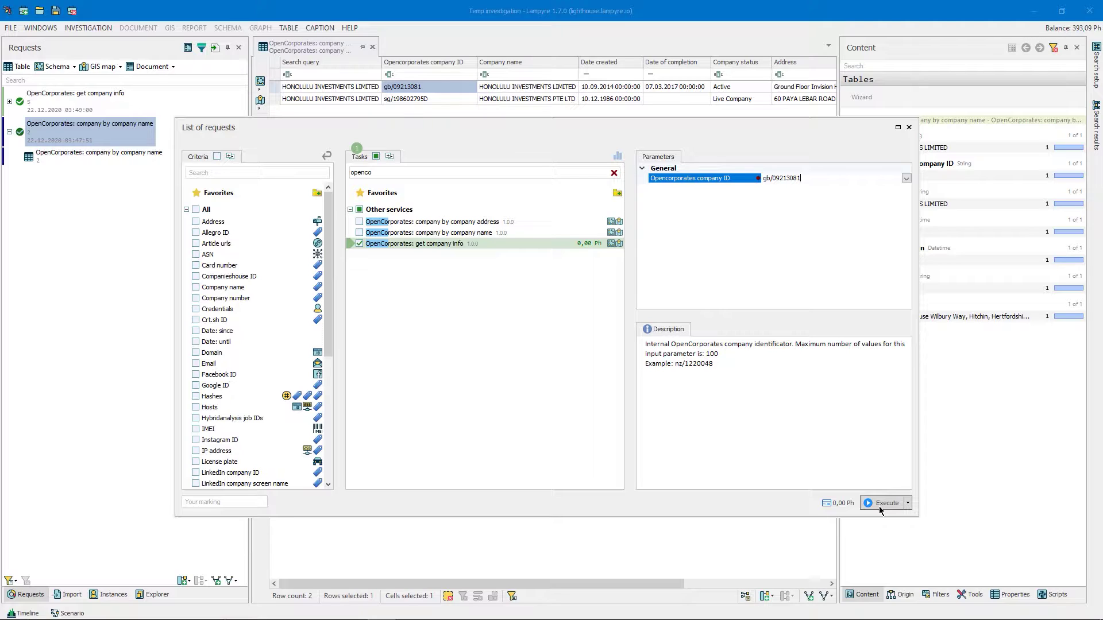
click(909, 127)
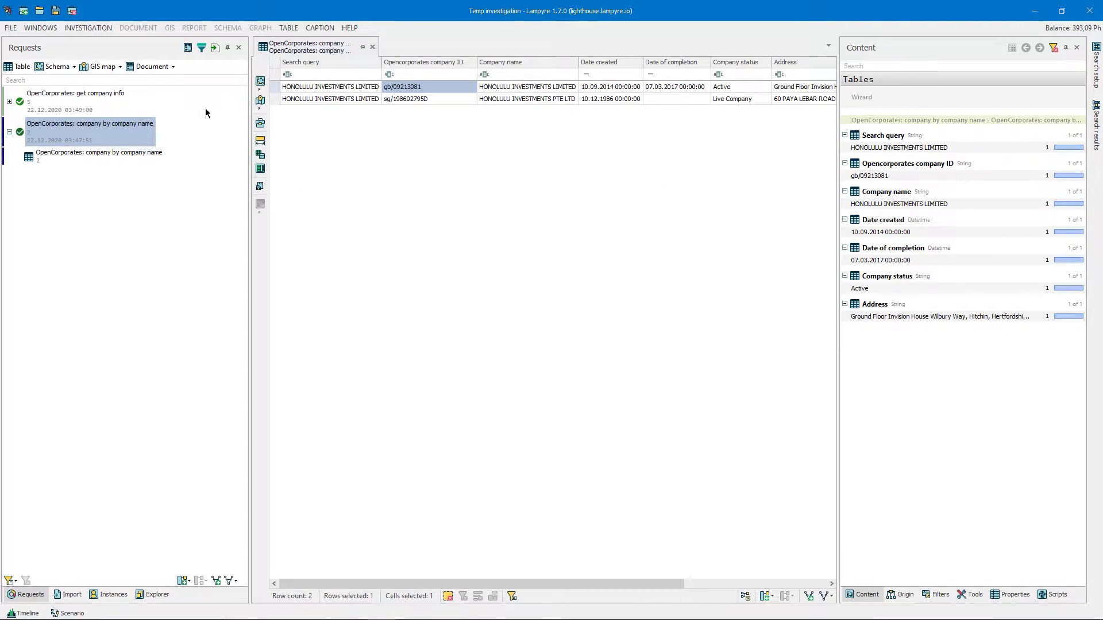
Build a schema from the get company info request using the Opencorporates company → Opencorporates officer template.
click(9, 102)
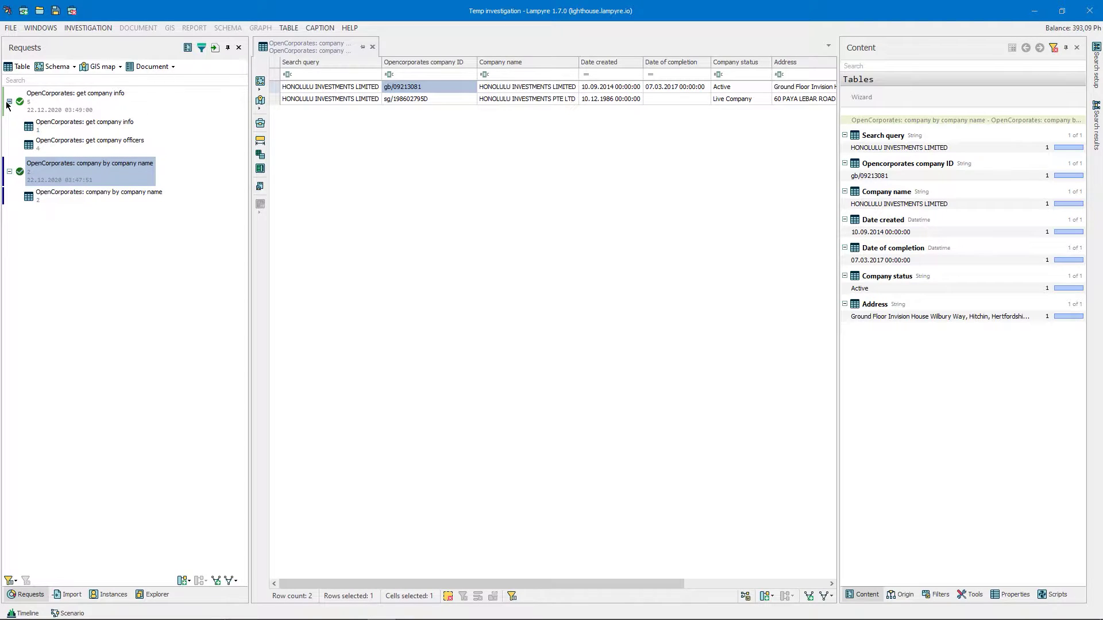
click(47, 106)
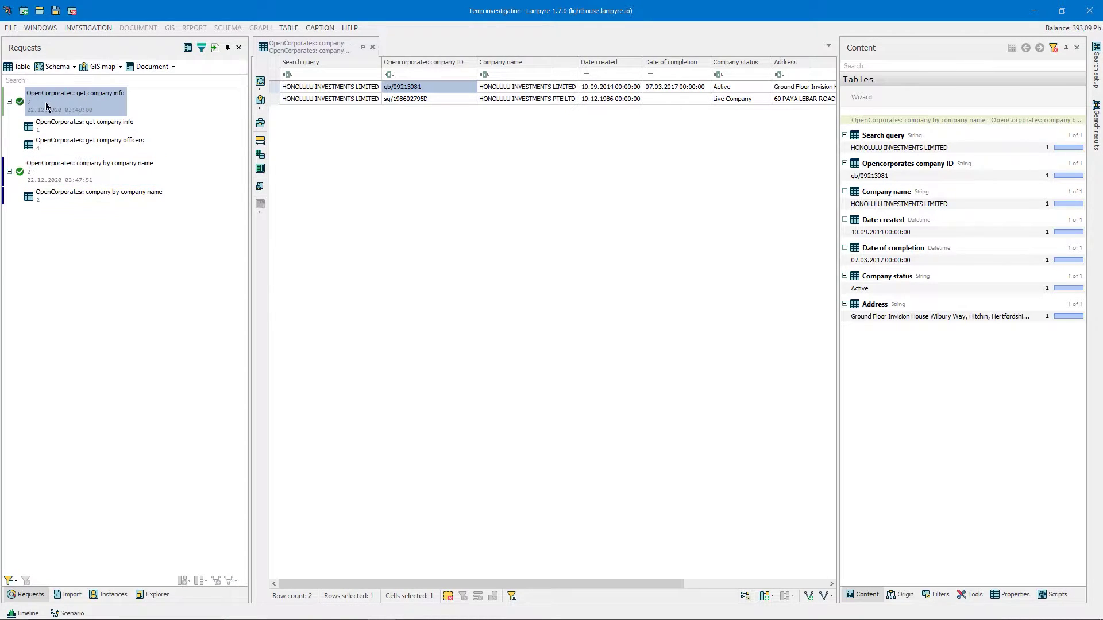
click(65, 70)
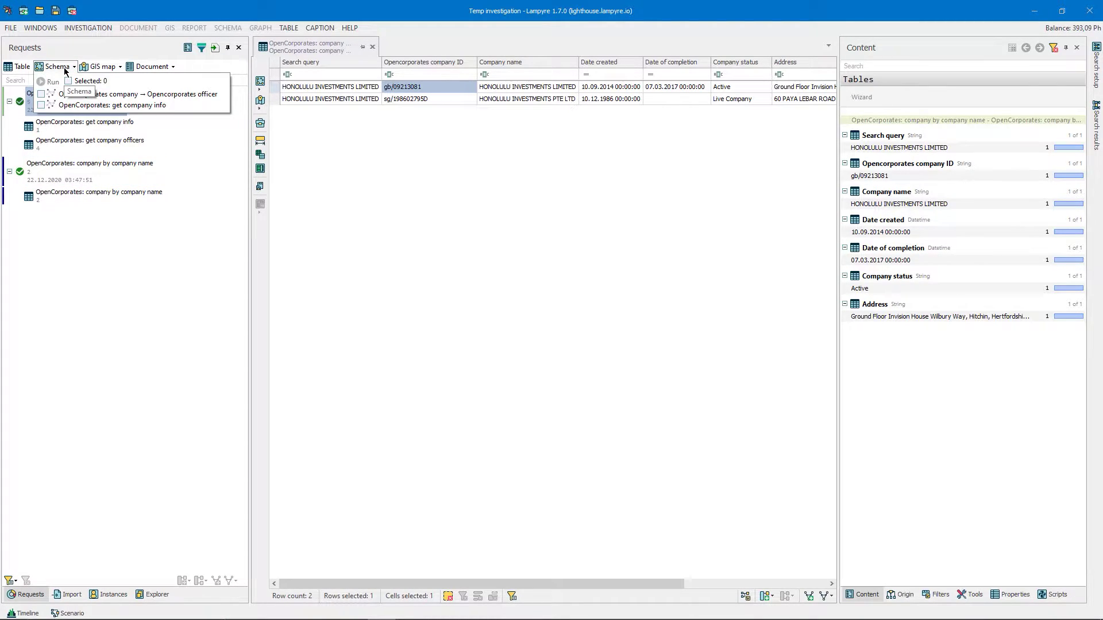
click(95, 95)
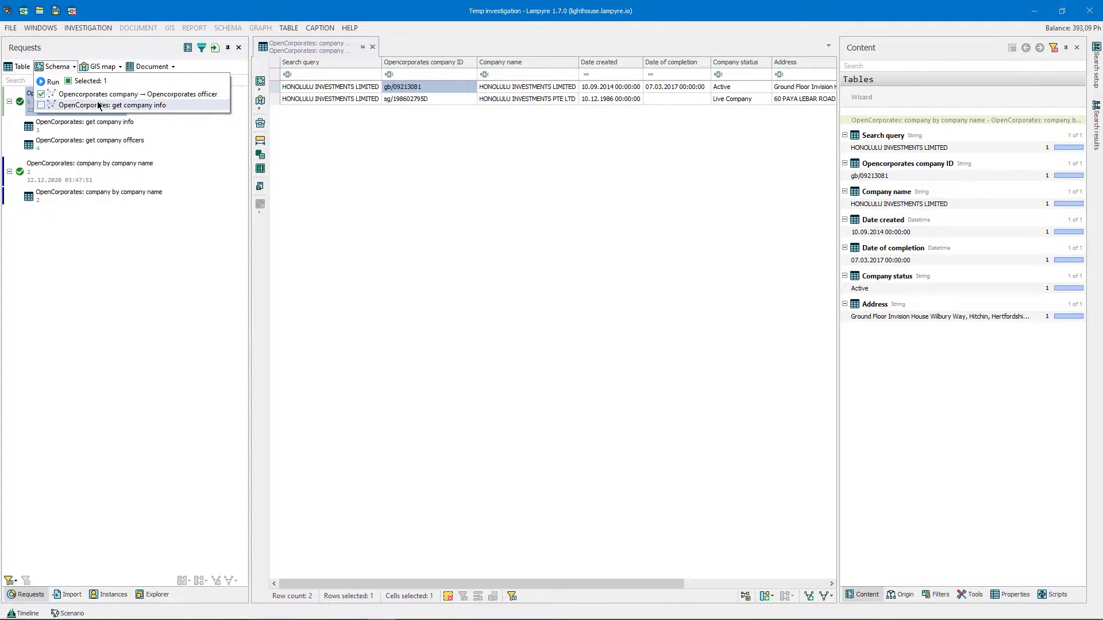
click(53, 82)
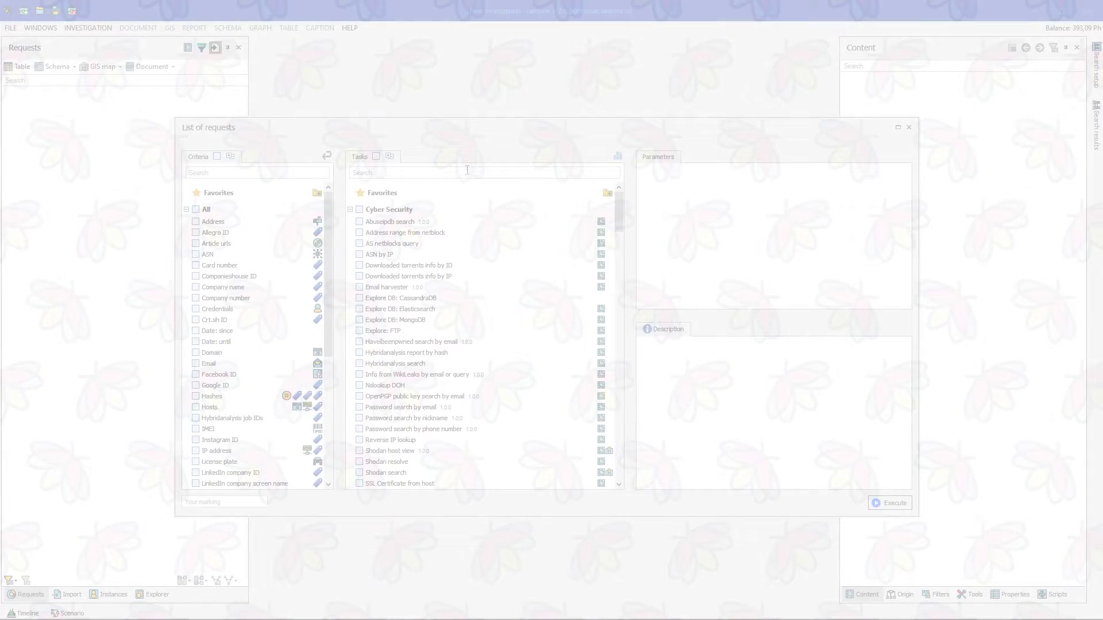
Find the Companies House company overview by company number request and run it for 09213081, without the gb/ prefix.
text(companie)
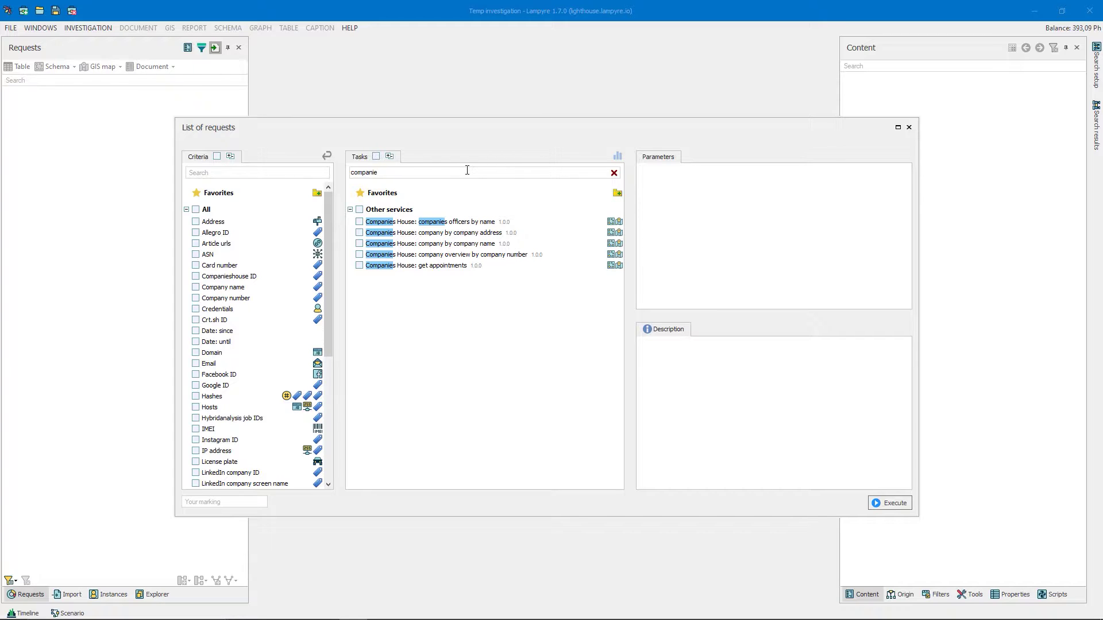
click(514, 256)
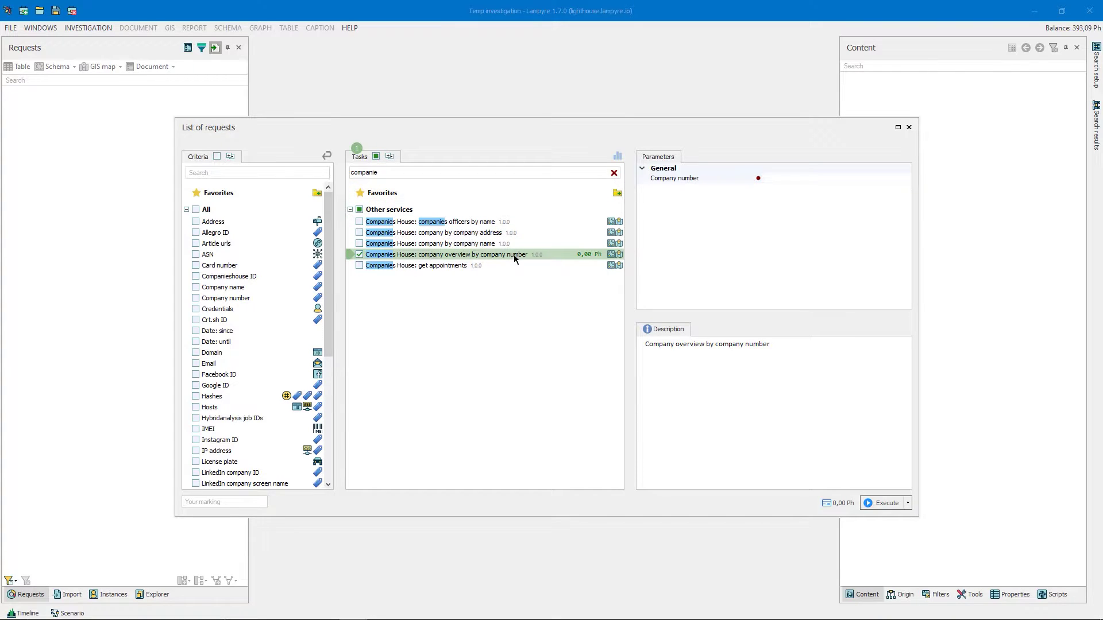
click(824, 179)
text(gb/09213081)
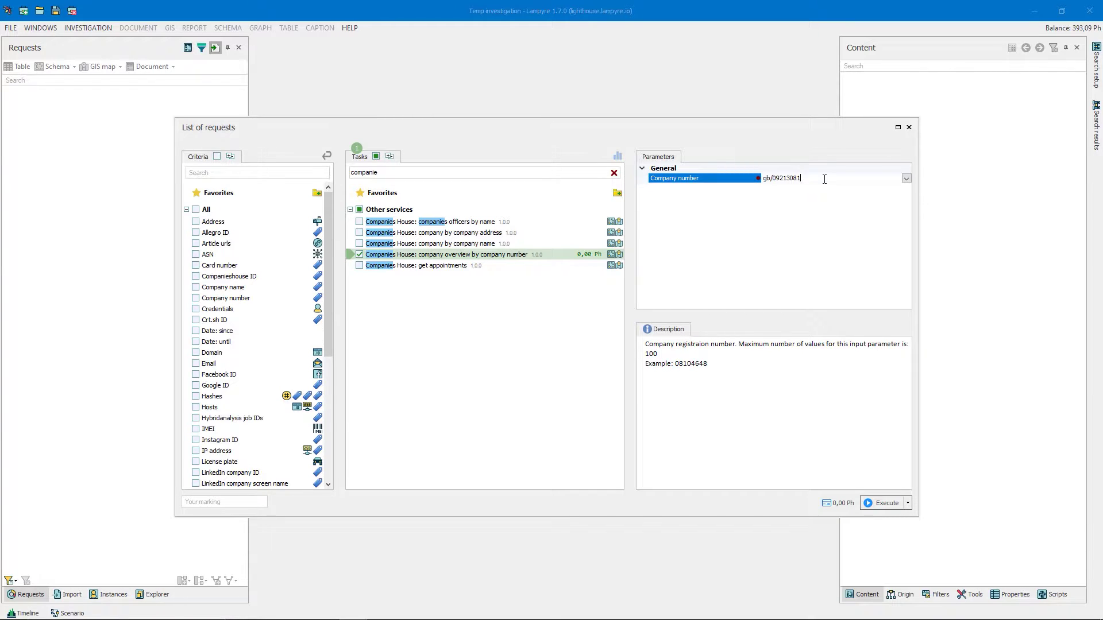
click(775, 180)
key(BackSpace)
key(BackSpace)
key(BackSpace)
click(877, 504)
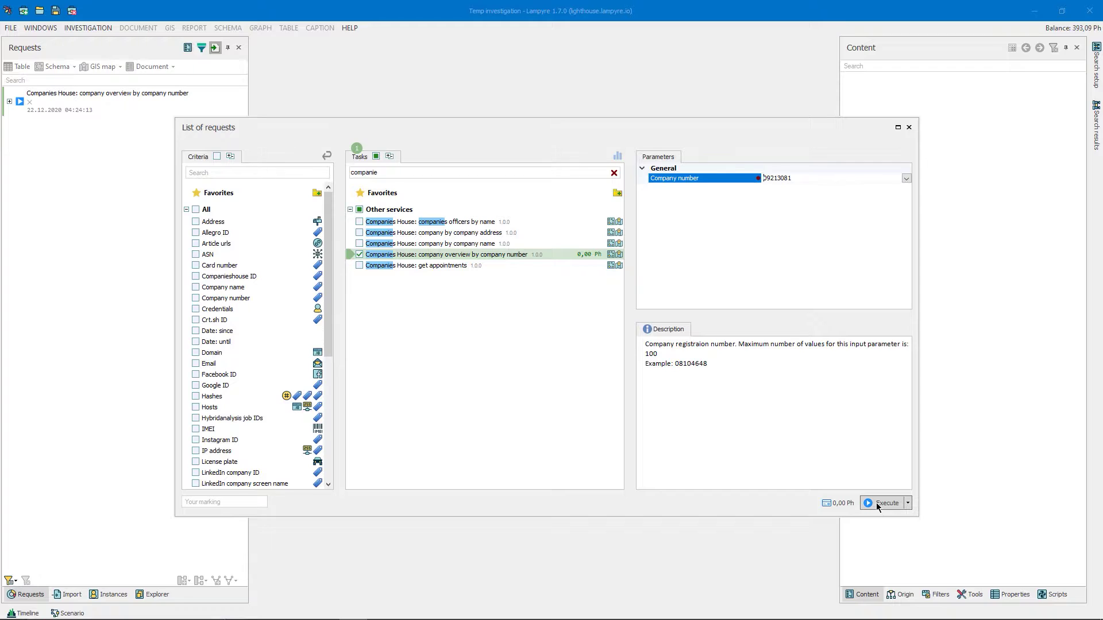
click(909, 128)
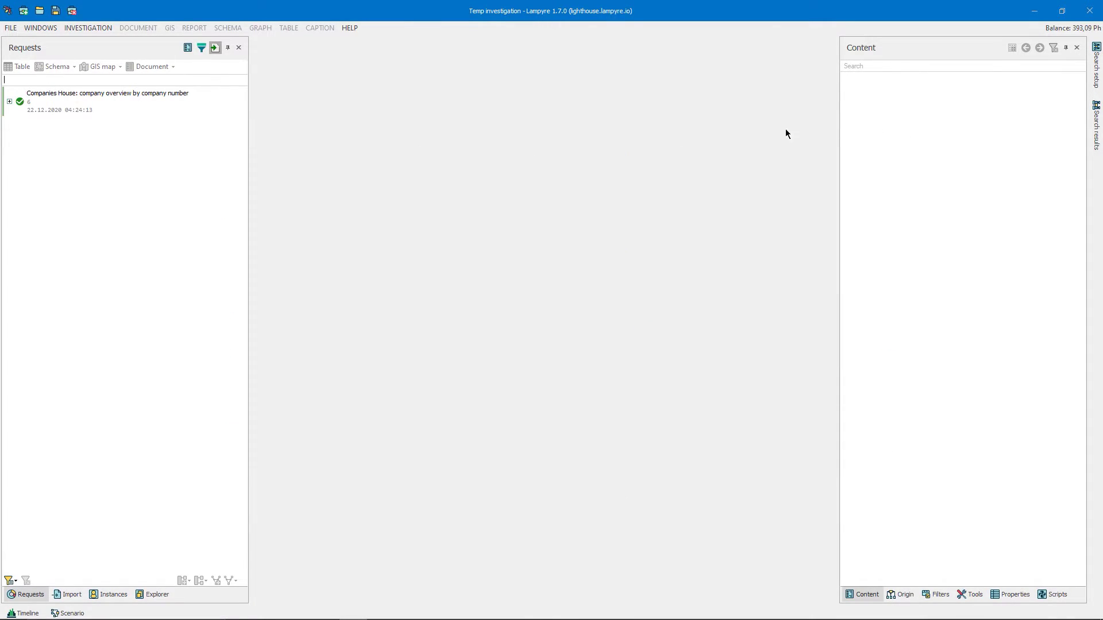
Build a schema from the Companies House overview request with both the British company → Person and Company overview templates.
click(68, 112)
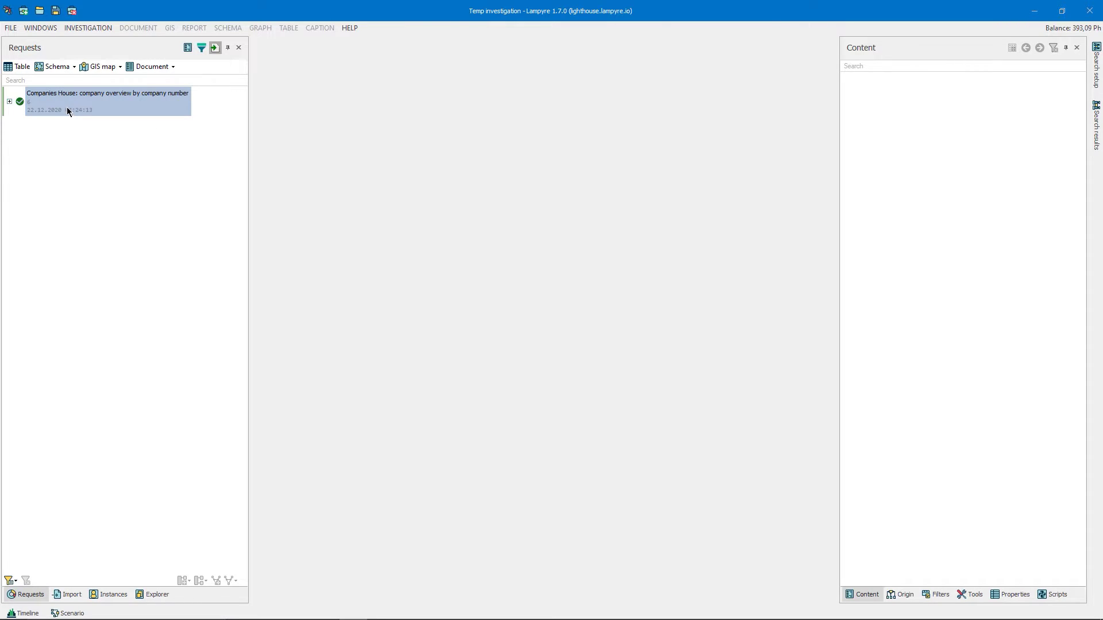
click(60, 67)
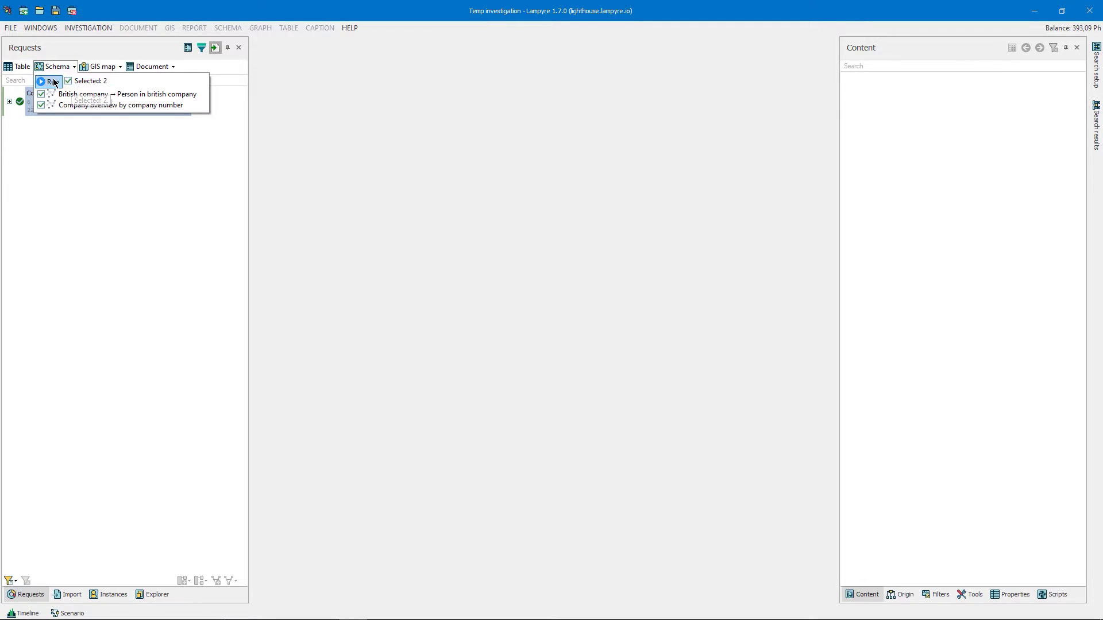
click(50, 82)
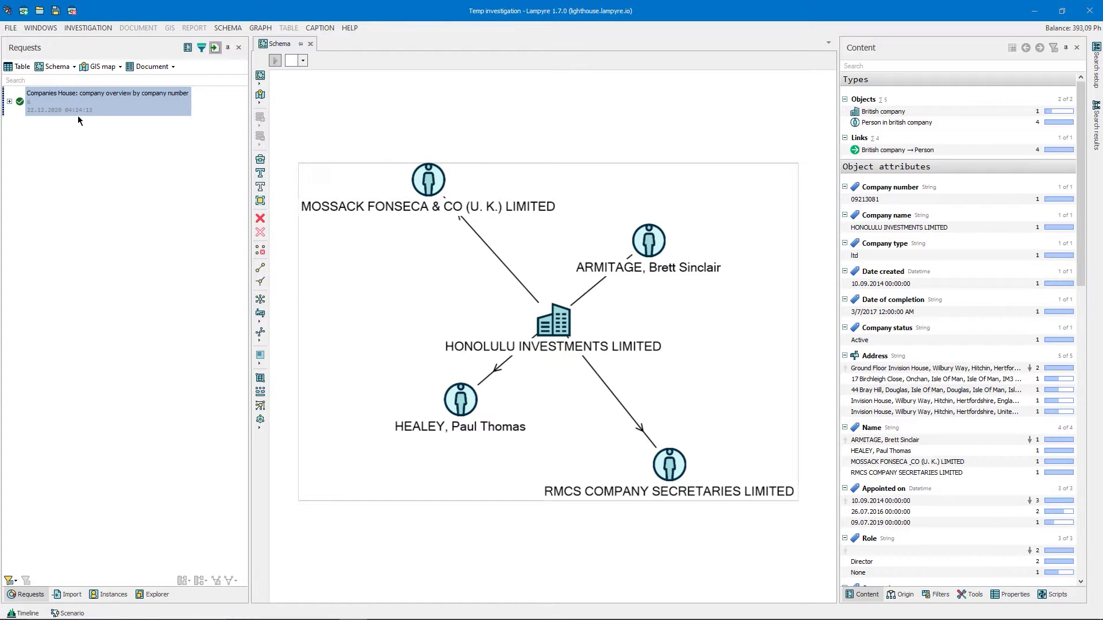
Run Companies House: get appointments on the person node below and left of HONOLULU INVESTMENTS LIMITED, expand its request folder and clear the schema selection.
right_click(450, 399)
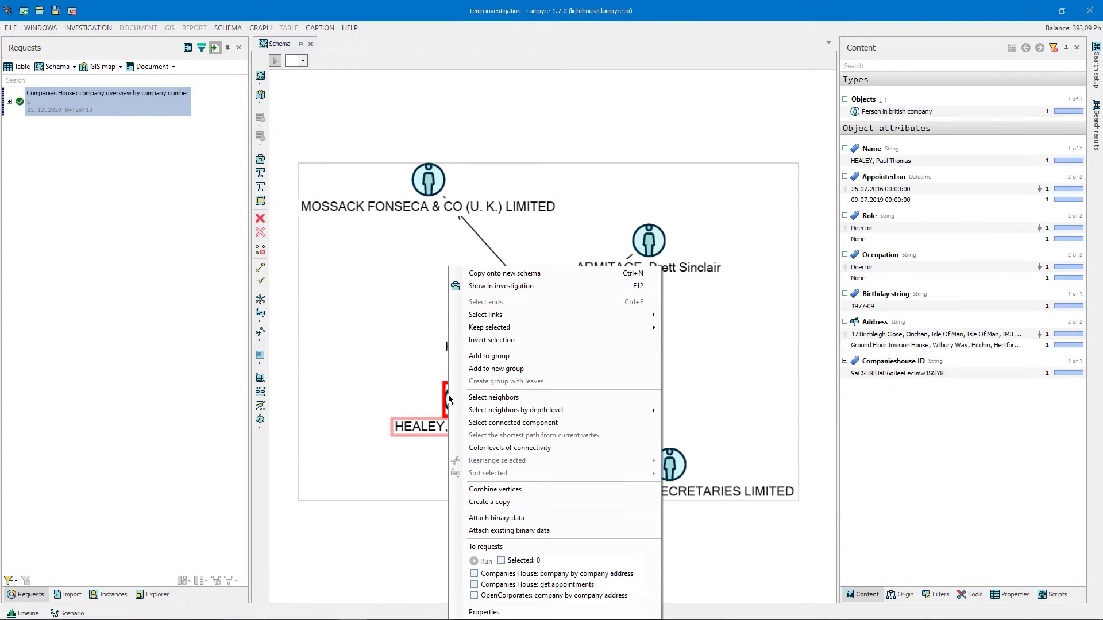
click(555, 586)
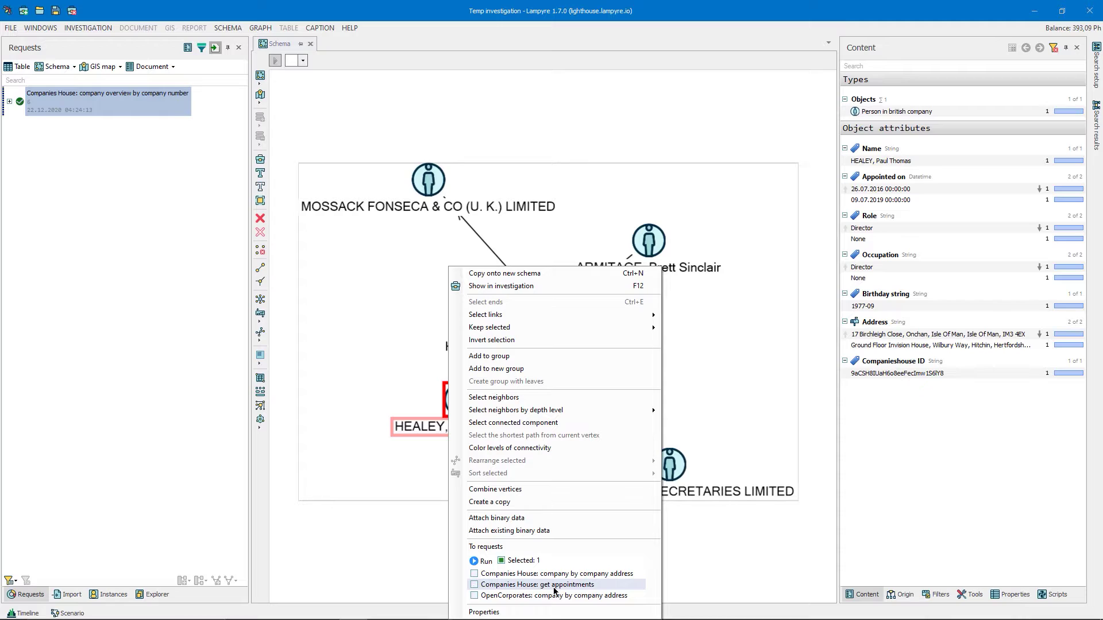
click(475, 561)
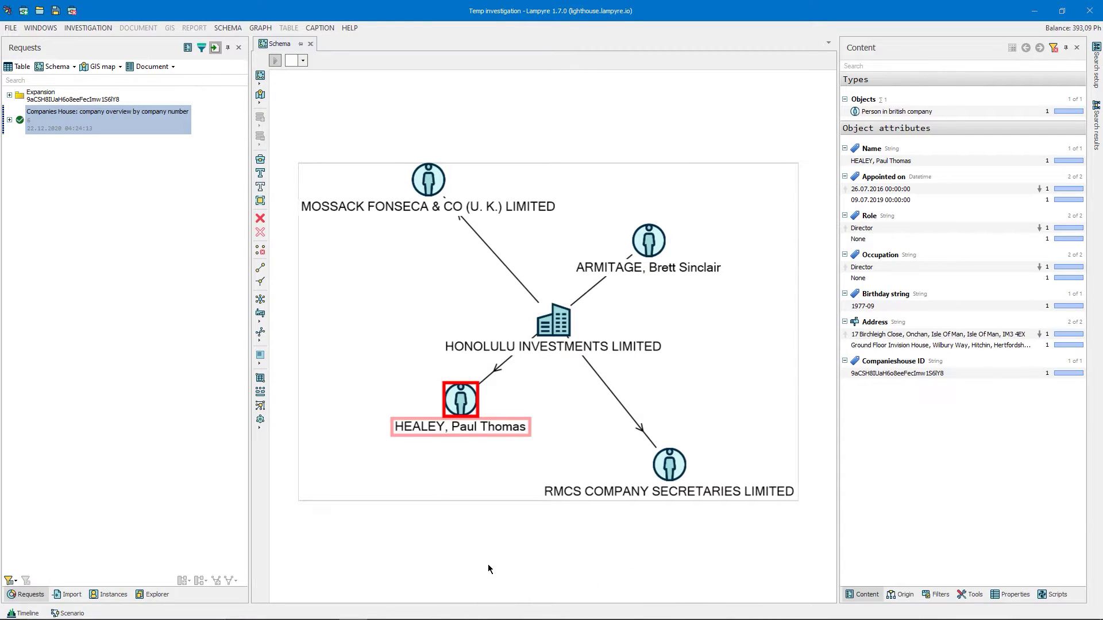
click(9, 95)
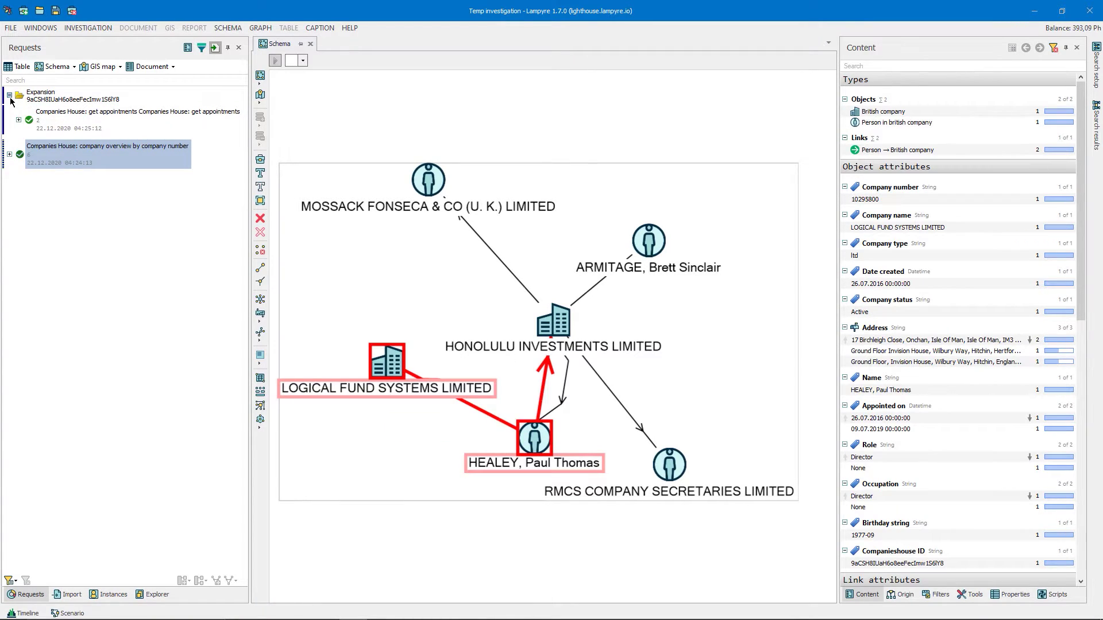
click(298, 439)
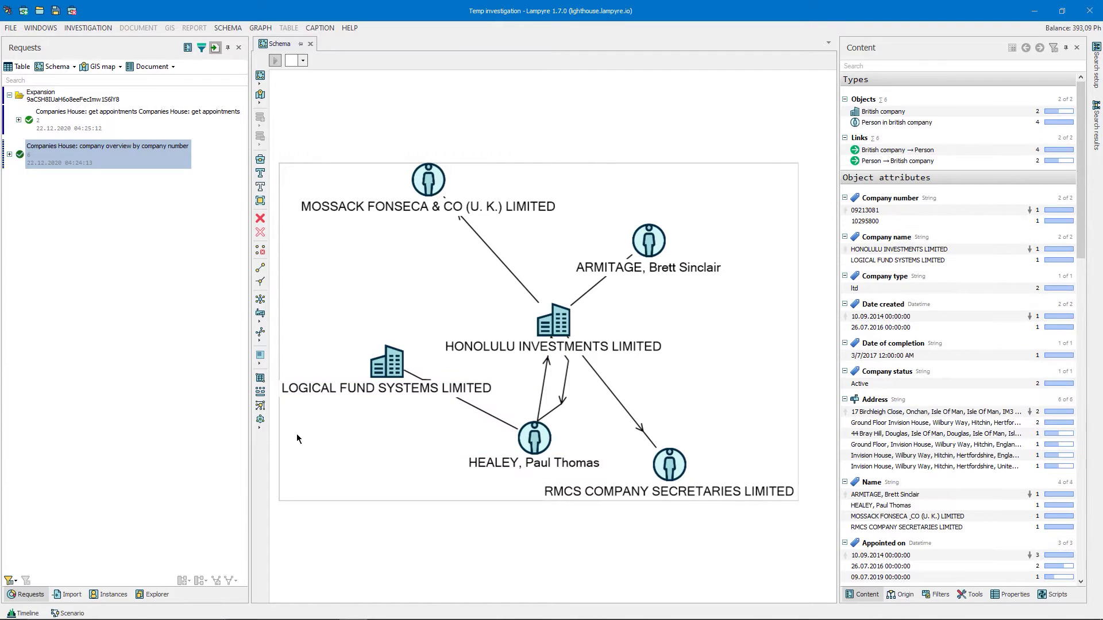
Run Companies House: company overview by company number on the LOGICAL FUND SYSTEMS LIMITED node and expand its request folder.
click(383, 372)
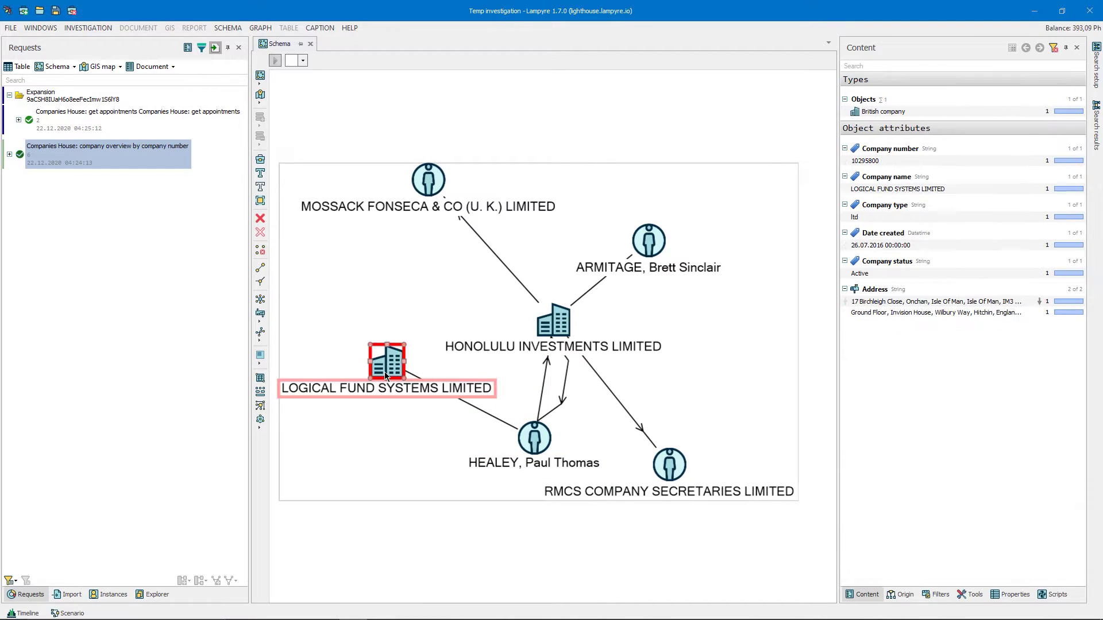
right_click(385, 371)
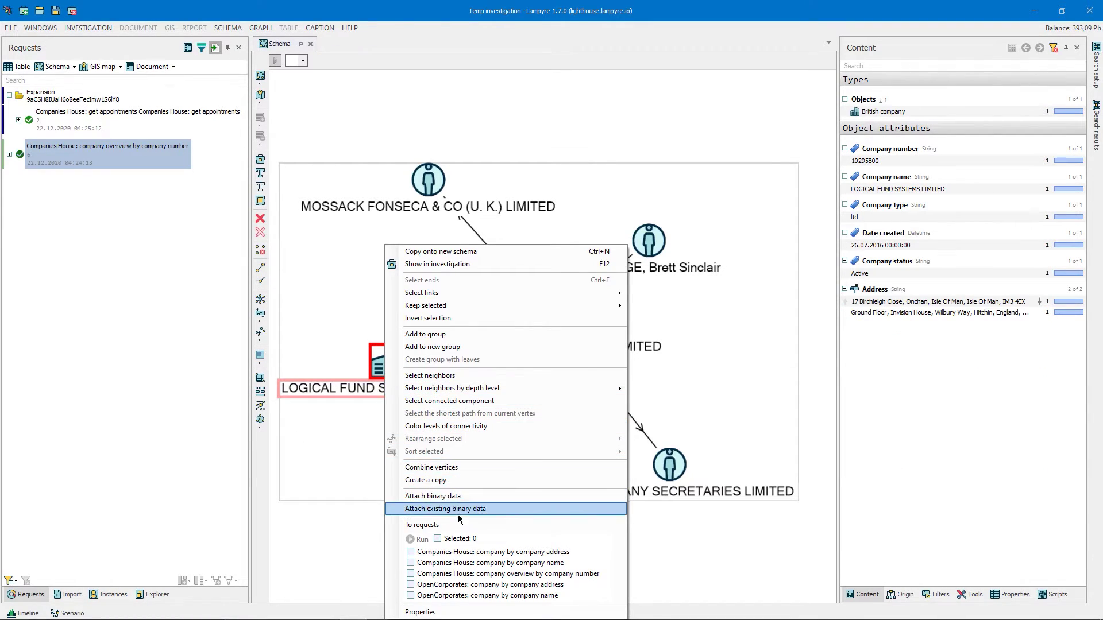
click(484, 574)
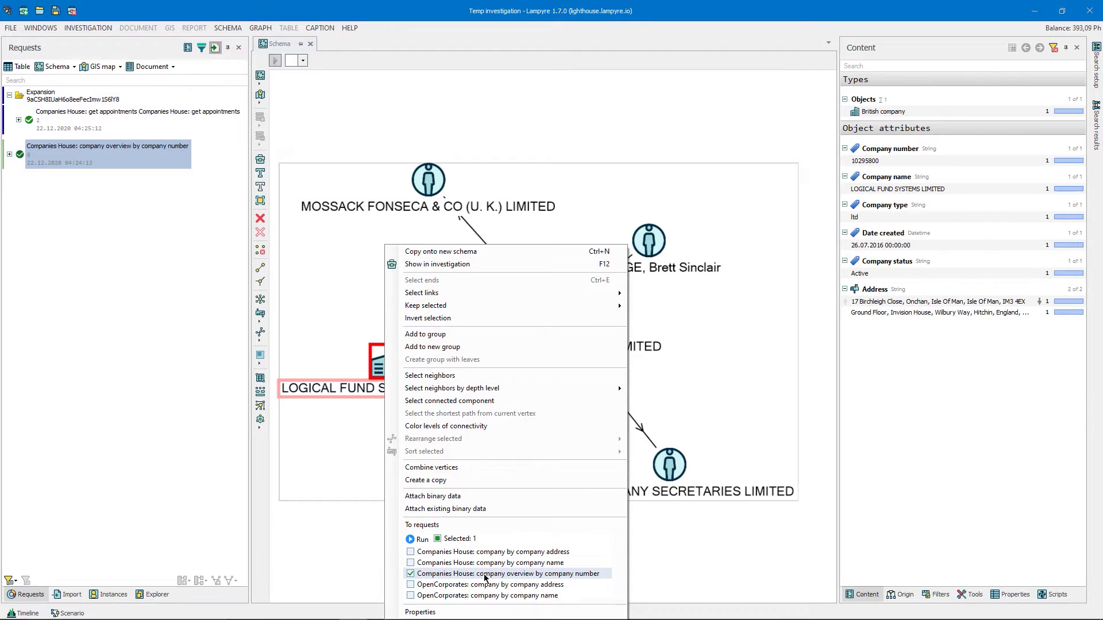
click(420, 540)
click(10, 95)
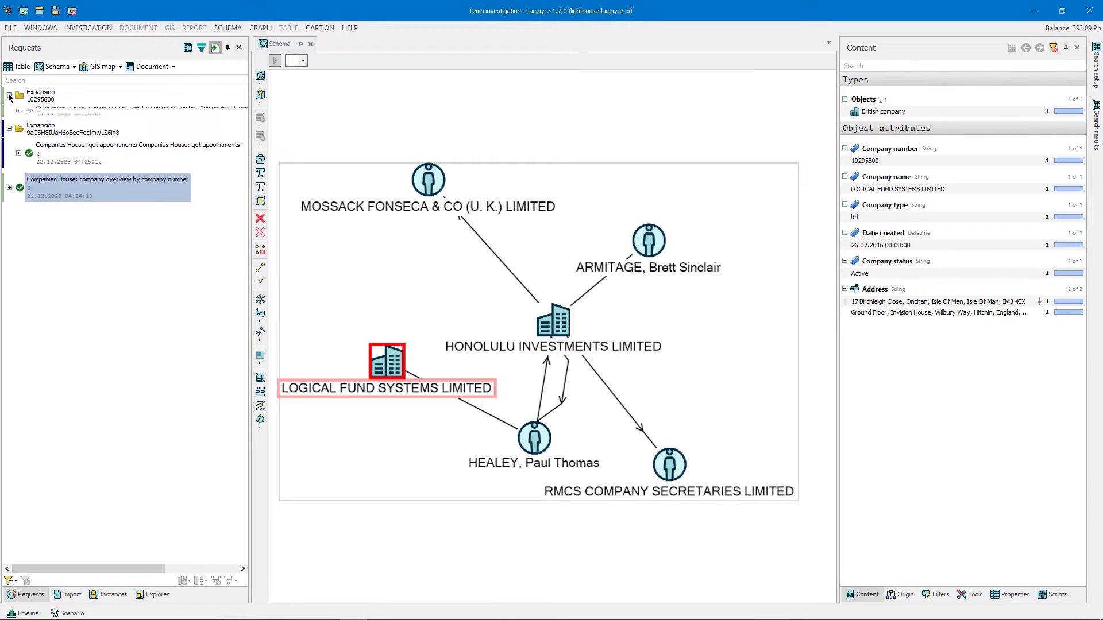
Add the LOGICAL FUND SYSTEMS LIMITED overview results to the open schema using all available templates, and apply a new layout to the graph.
click(51, 122)
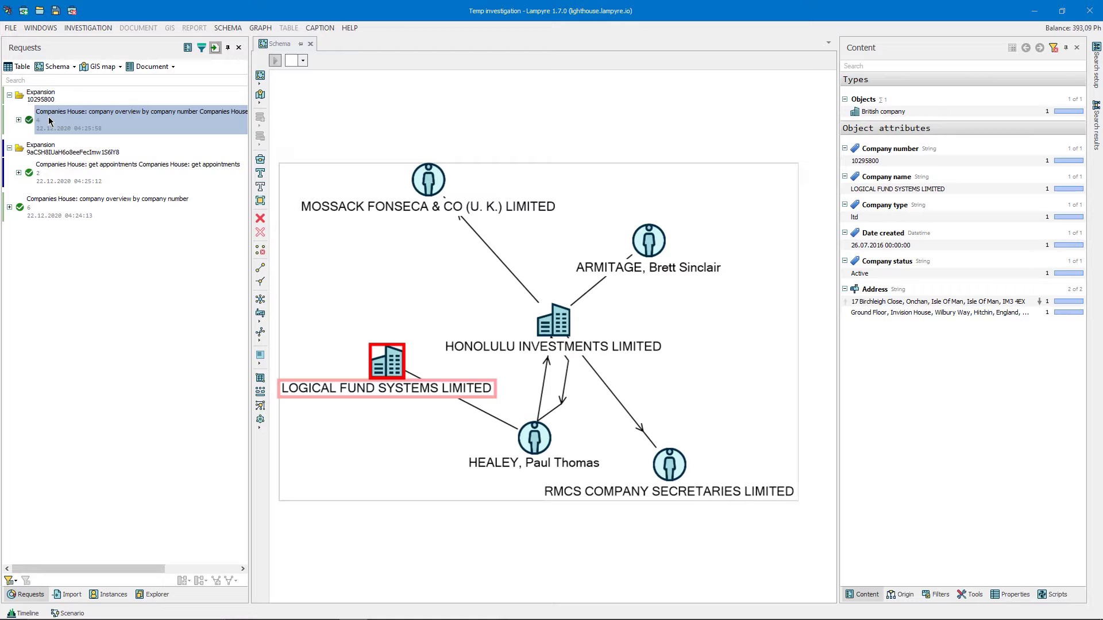
click(69, 72)
click(69, 81)
click(57, 81)
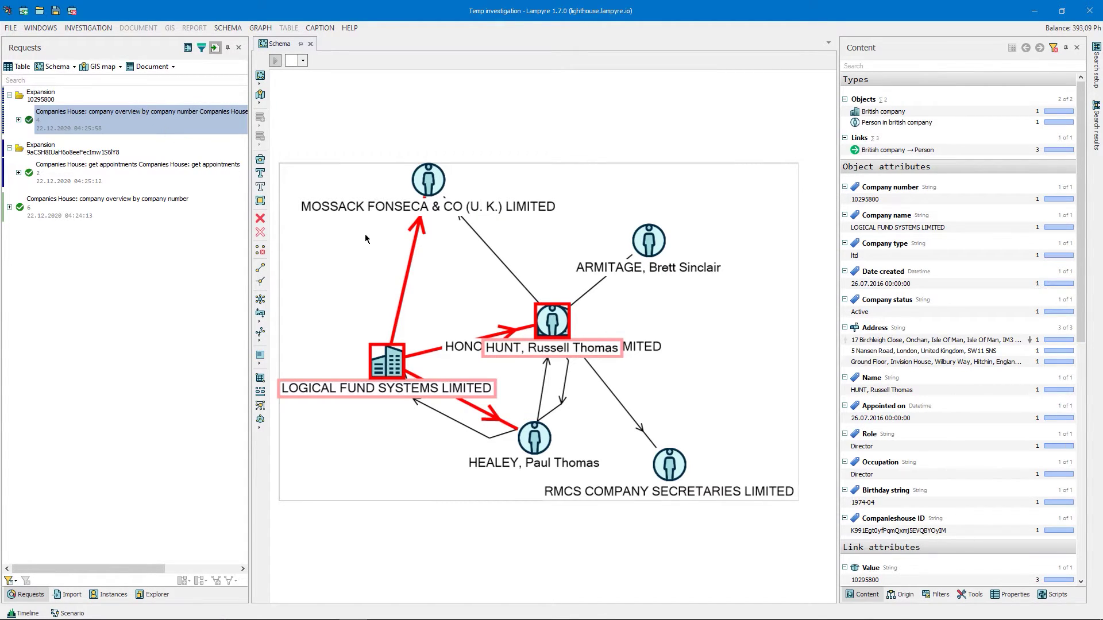
right_click(442, 275)
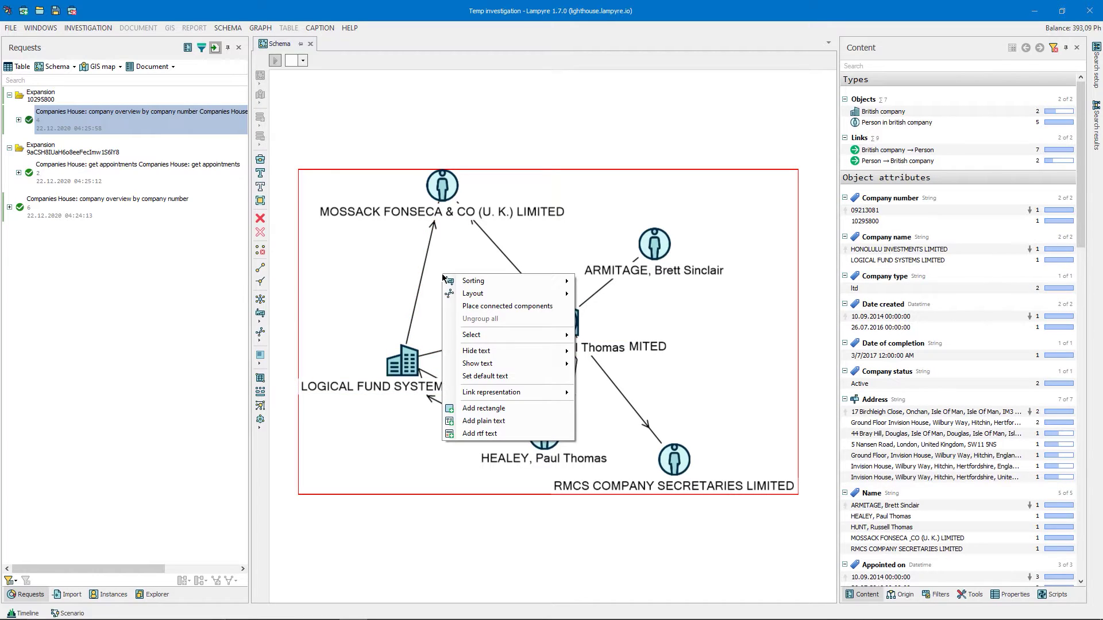
click(587, 294)
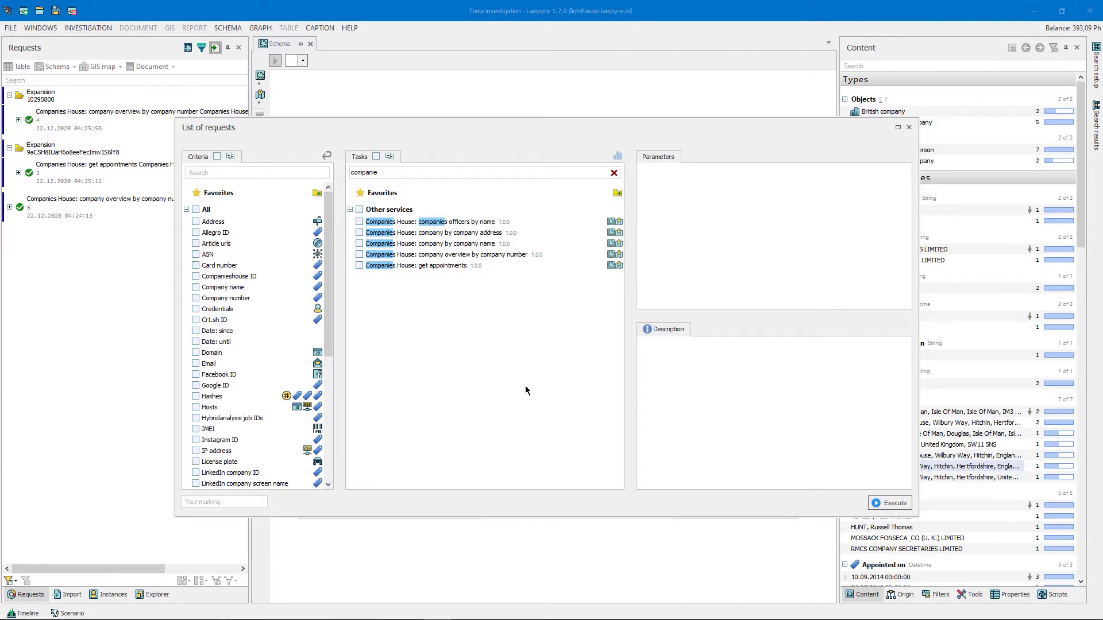
Run the Companies House: company by company address request for the copied company address in Hitchin.
click(426, 236)
click(779, 179)
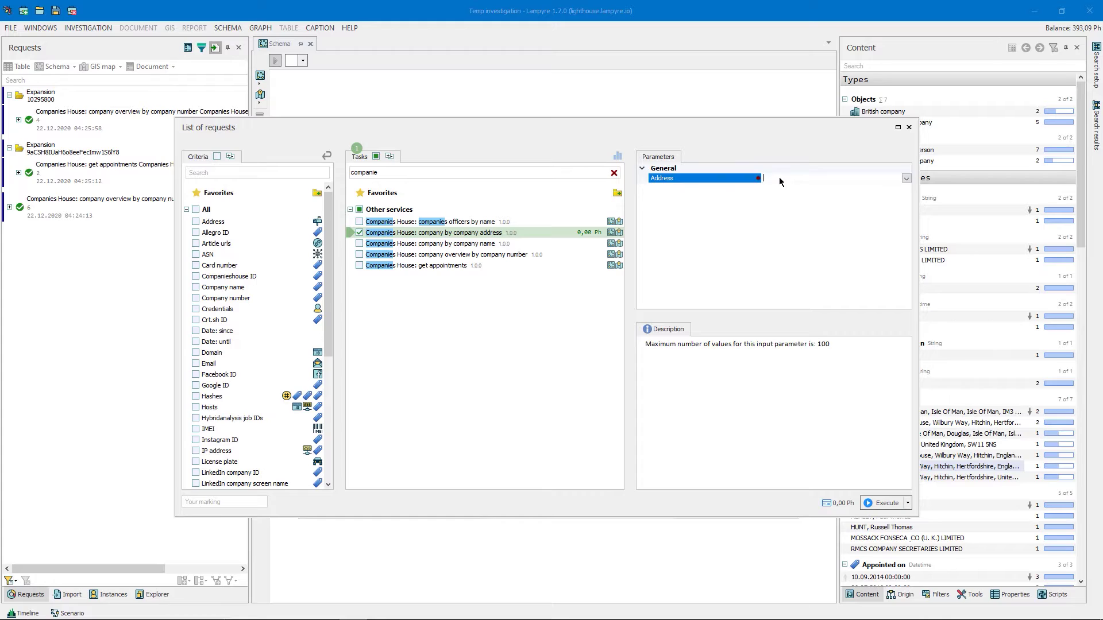
key(ctrl+v)
click(888, 504)
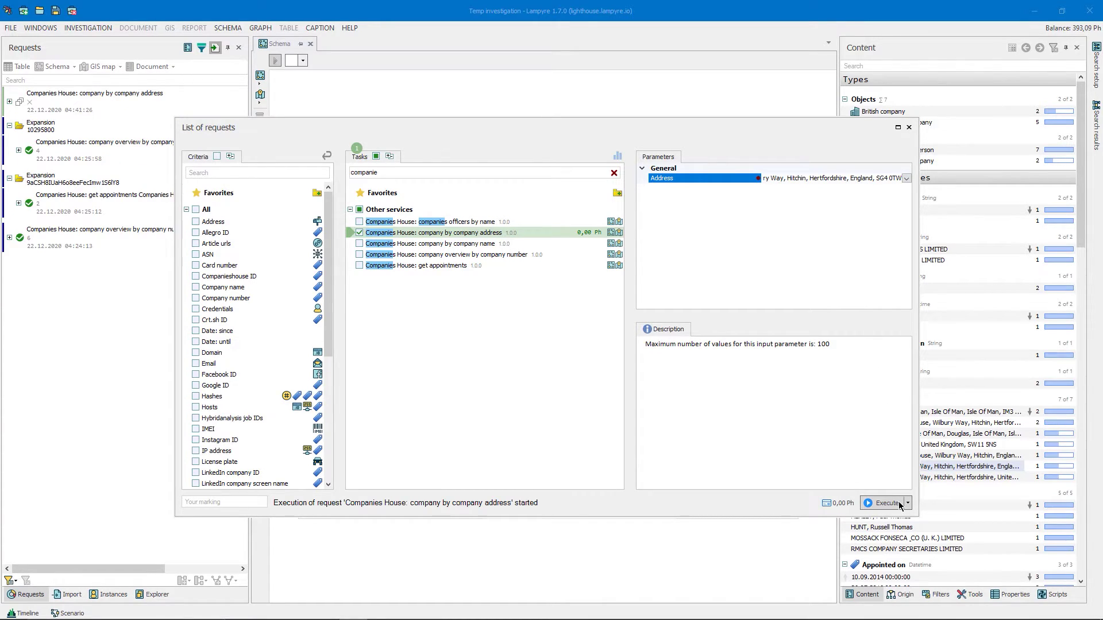
Filter the Address column of the company-by-address table to the Invision House entry that has no floor or country.
click(1081, 62)
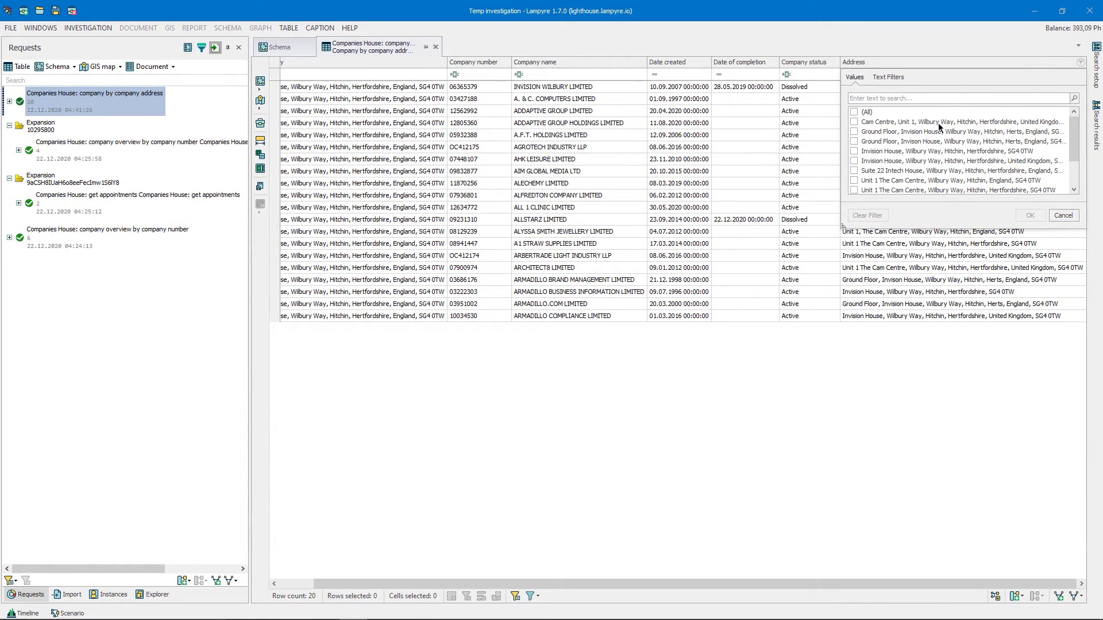
click(854, 152)
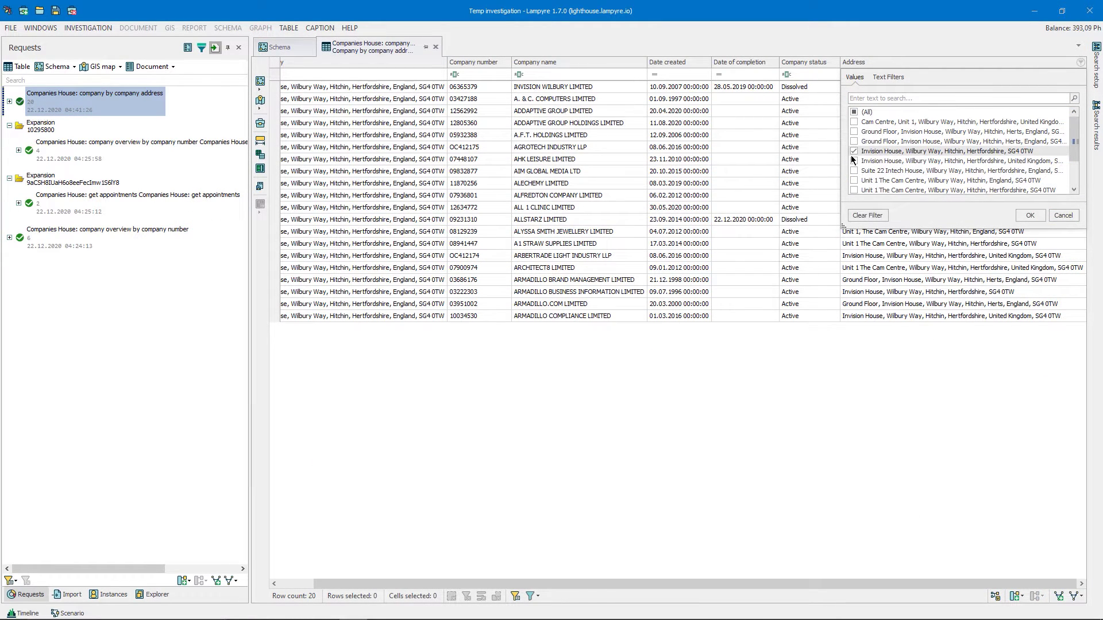
click(1029, 215)
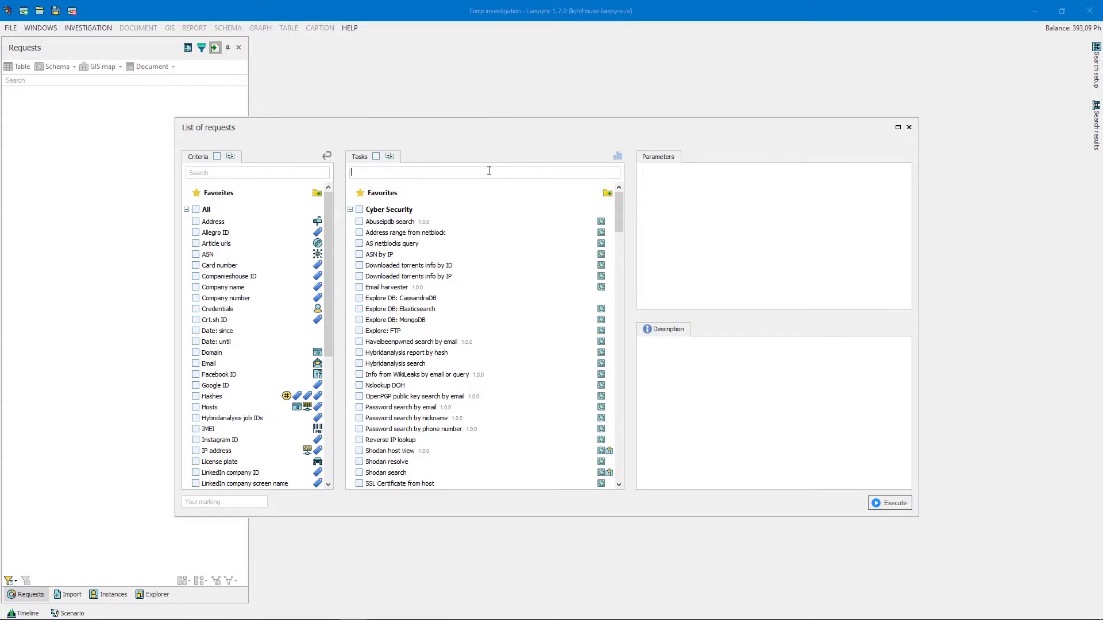
Find the Info from Offshore Leaks by query request and run it for HONOLULU INVESTMENTS LIMITED.
text(offsho)
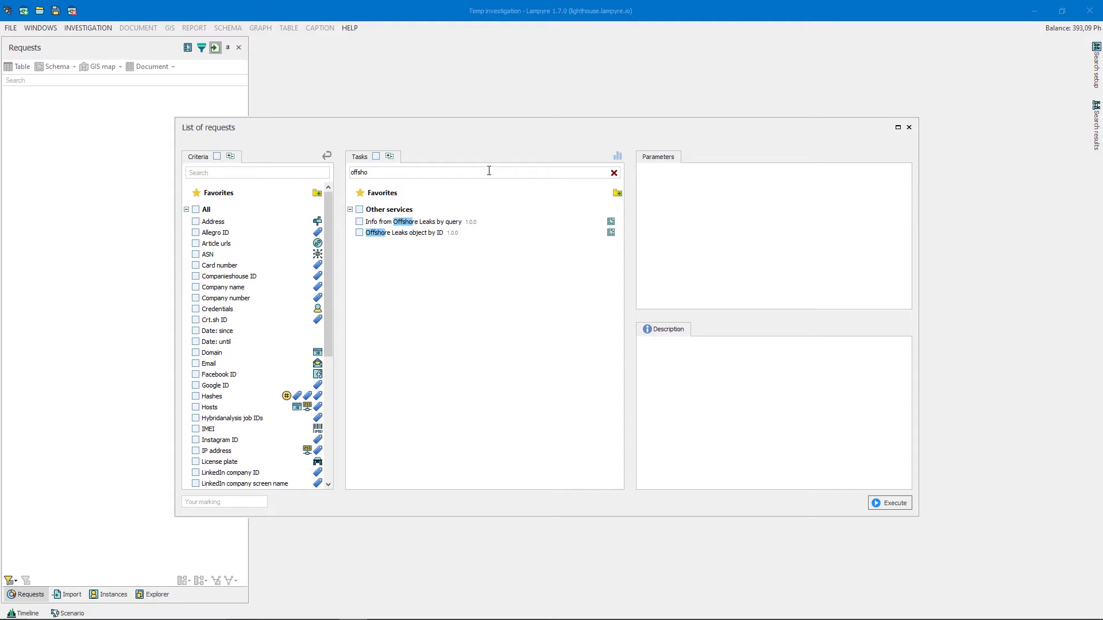
click(497, 221)
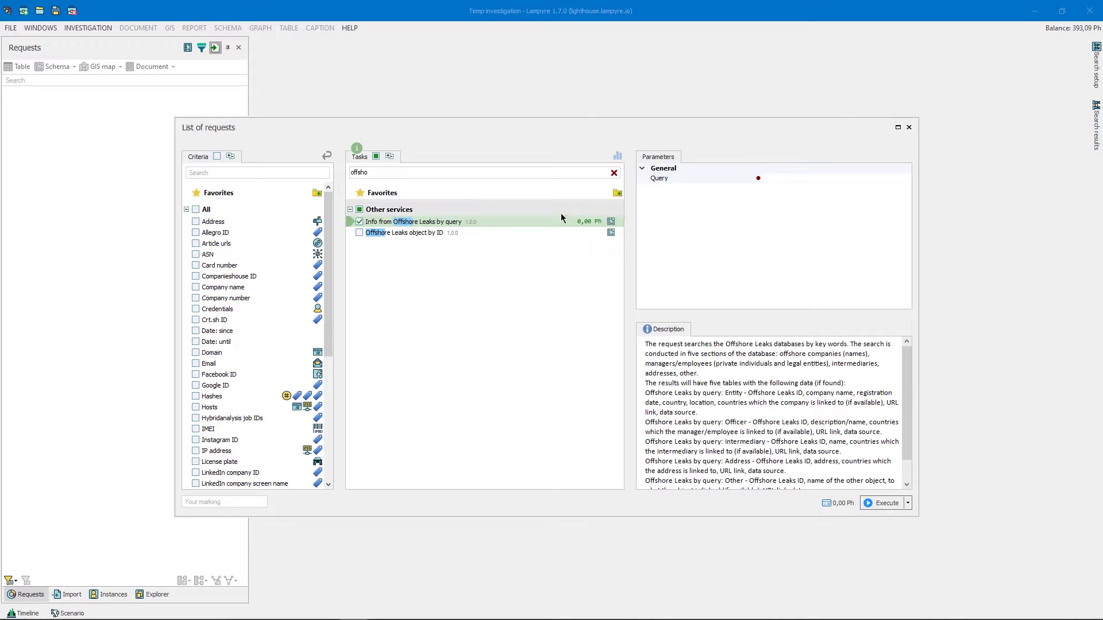
click(765, 178)
text(HONOLULU INVESTMENTS LIMITED)
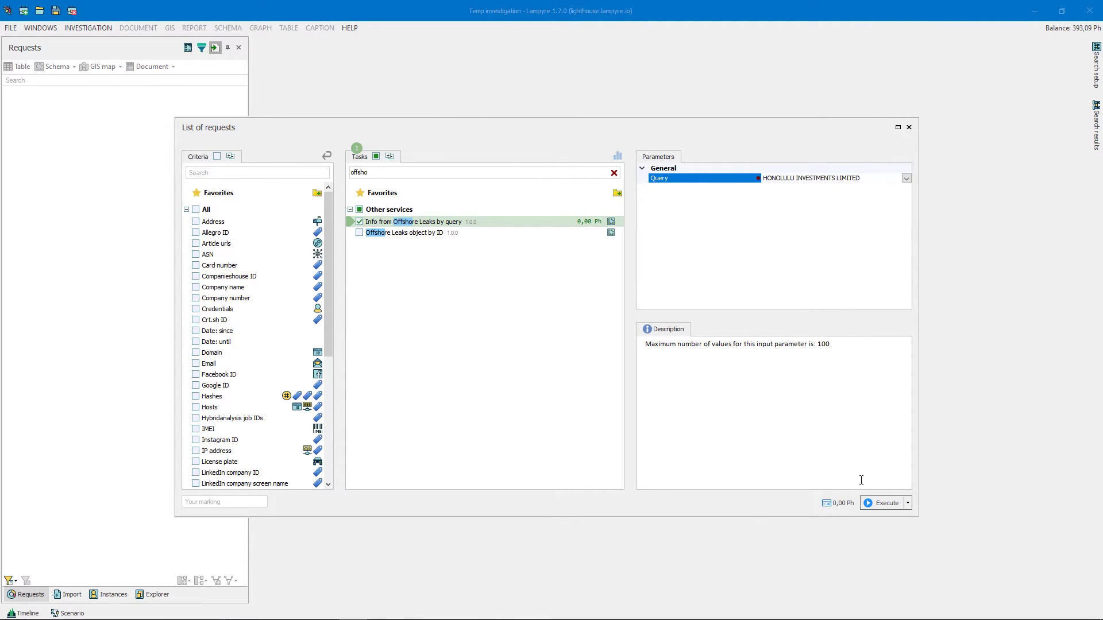
click(871, 503)
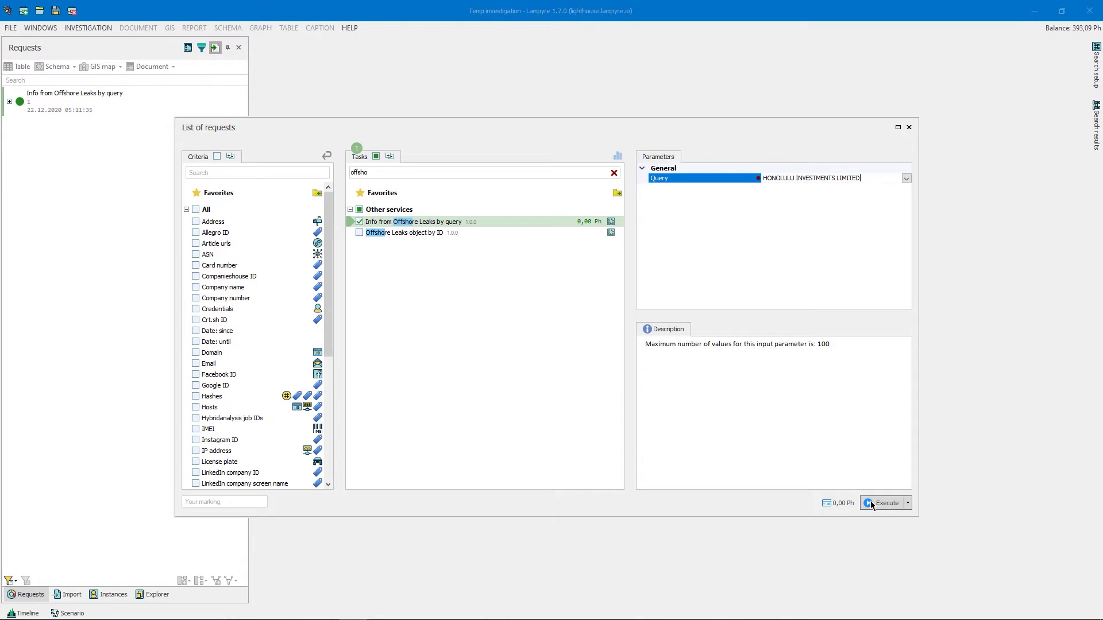
click(909, 127)
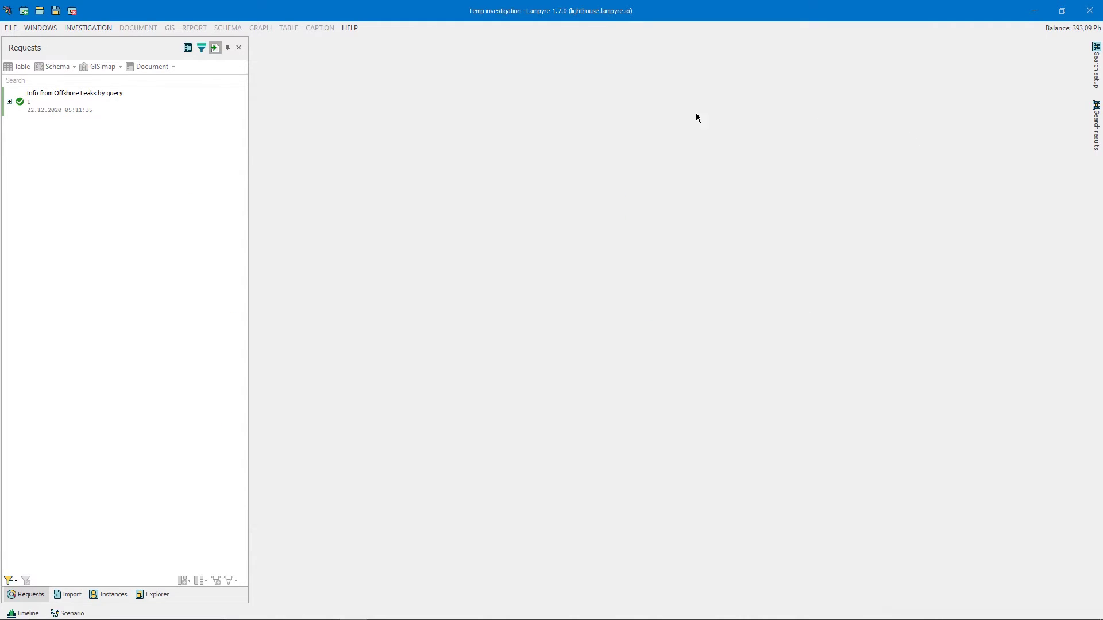
Open the Entity table of the Offshore Leaks query results and select the company's Offshore Leaks ID.
click(10, 101)
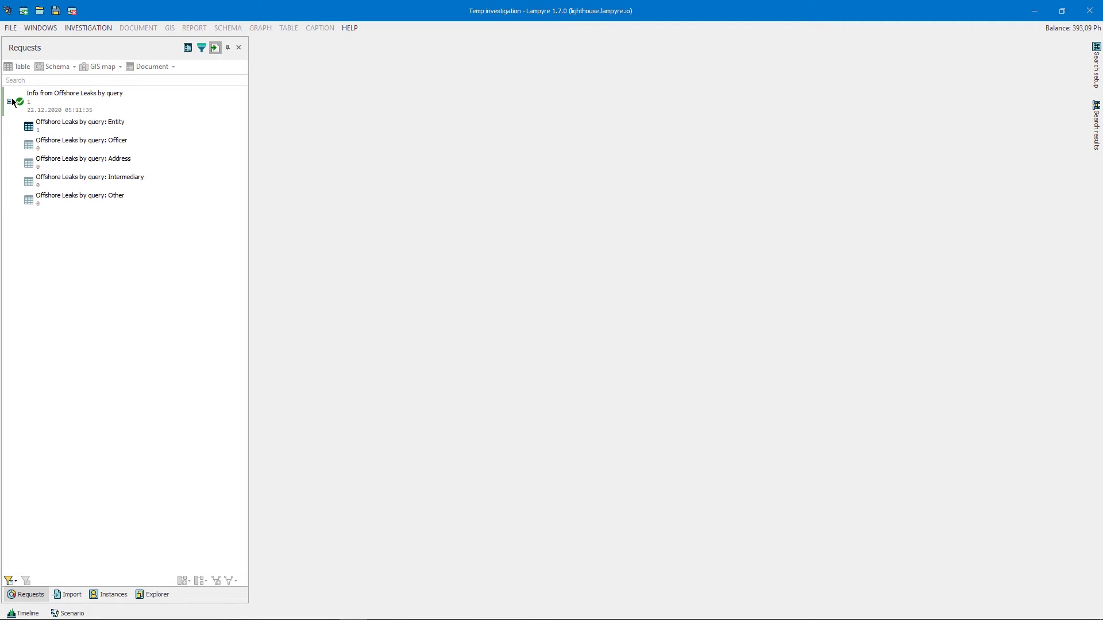
double_click(54, 128)
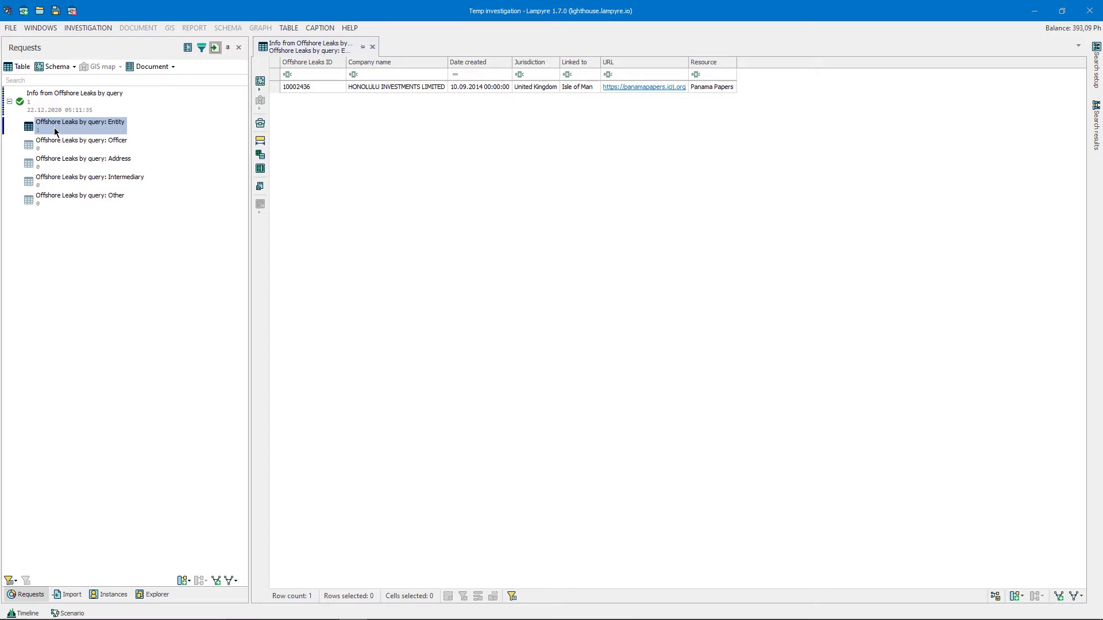
click(322, 90)
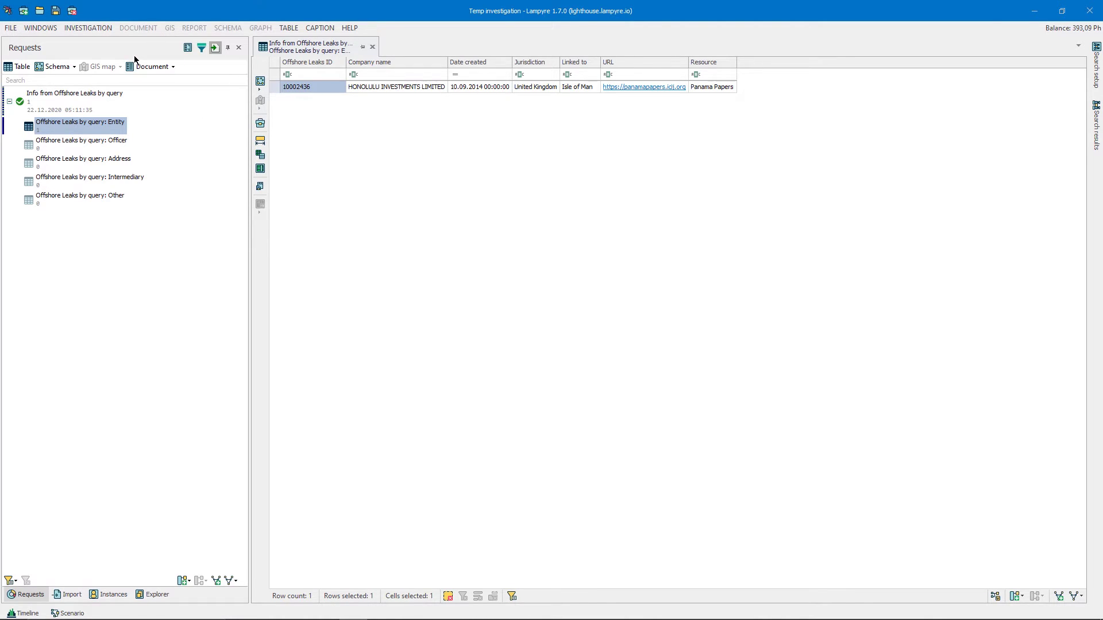
Replace the query request with Offshore Leaks object by ID in the request list and run it for ID 10002436.
click(40, 31)
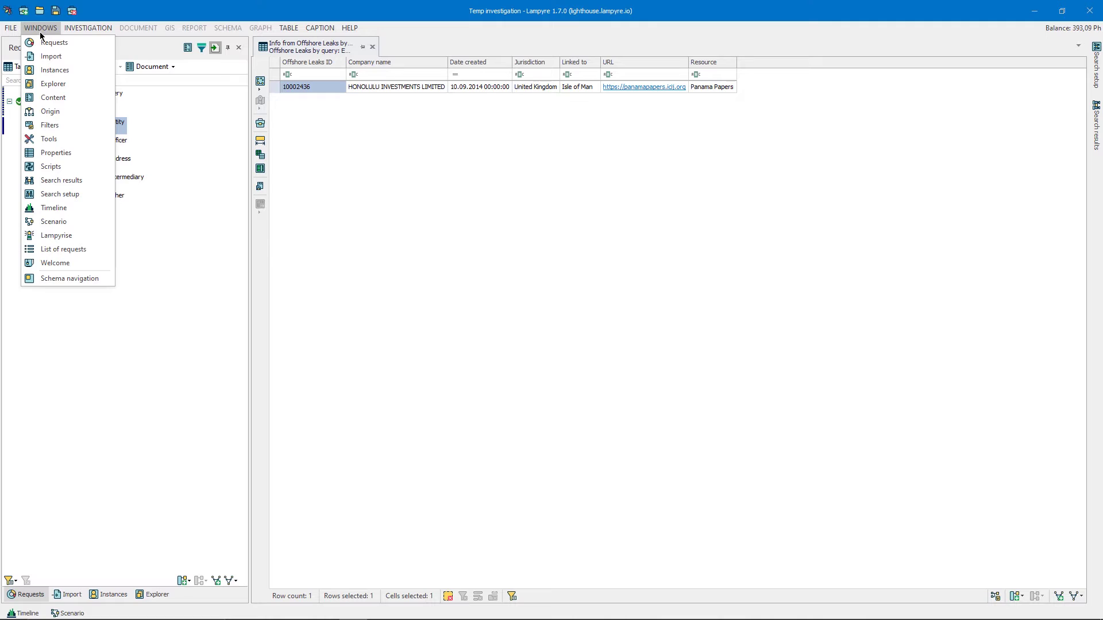
click(88, 240)
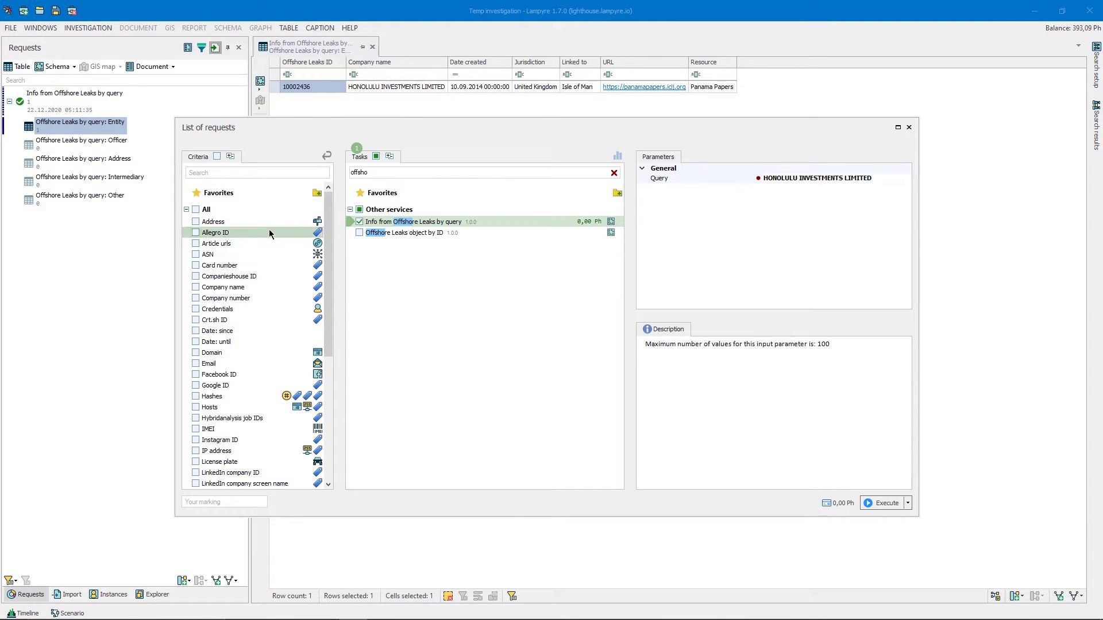
click(360, 222)
click(370, 232)
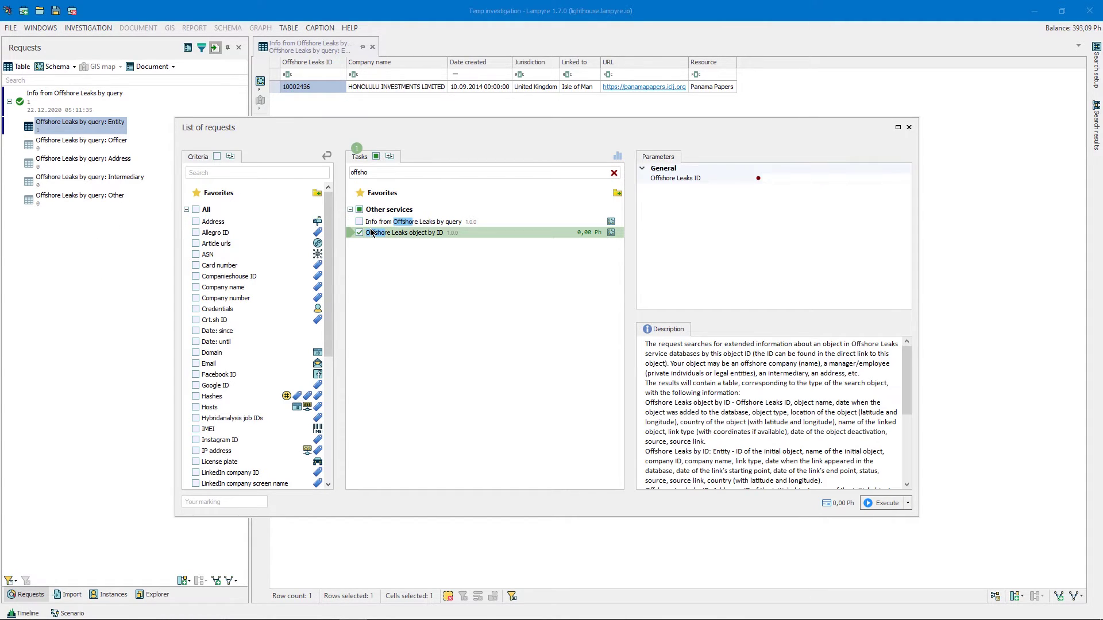
click(826, 180)
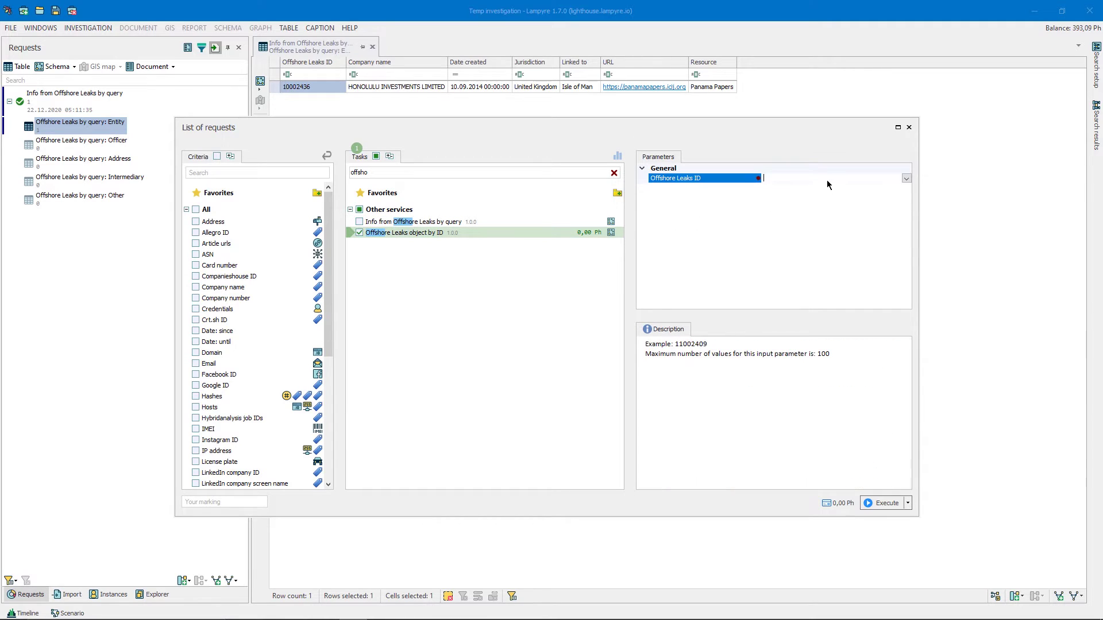
text(10002436)
click(892, 505)
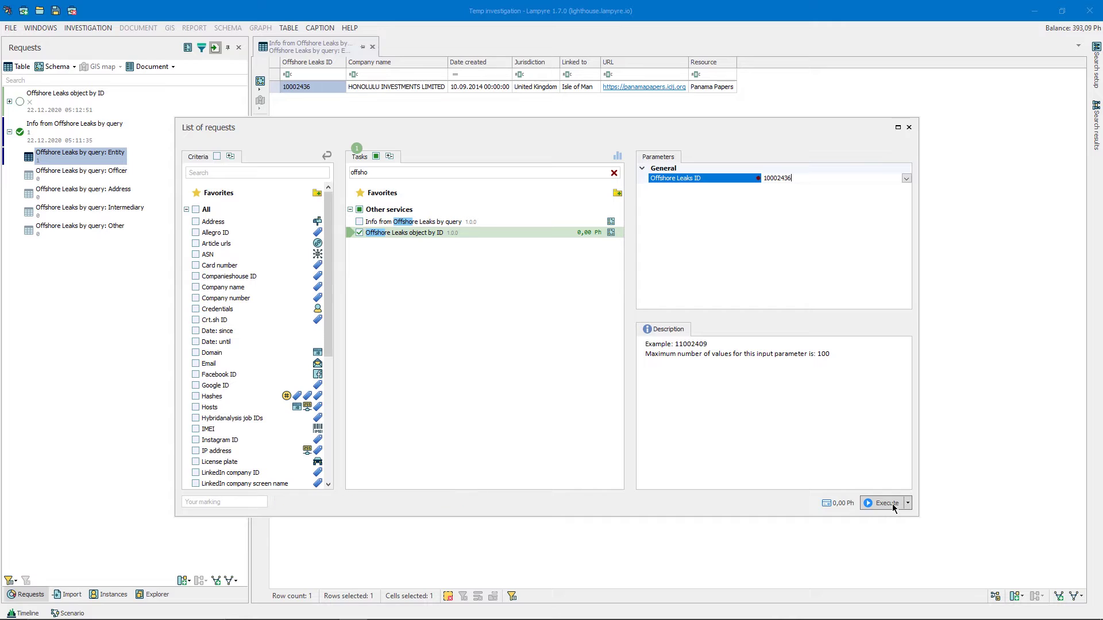
click(909, 127)
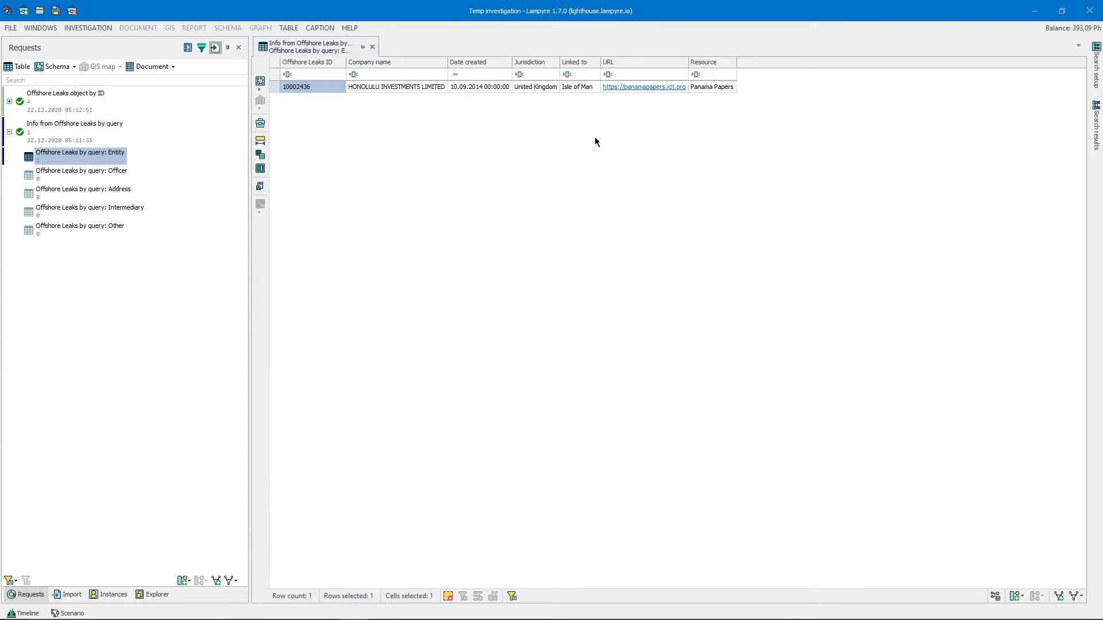
Expand the Offshore Leaks object by ID request and build a schema from its results.
click(9, 101)
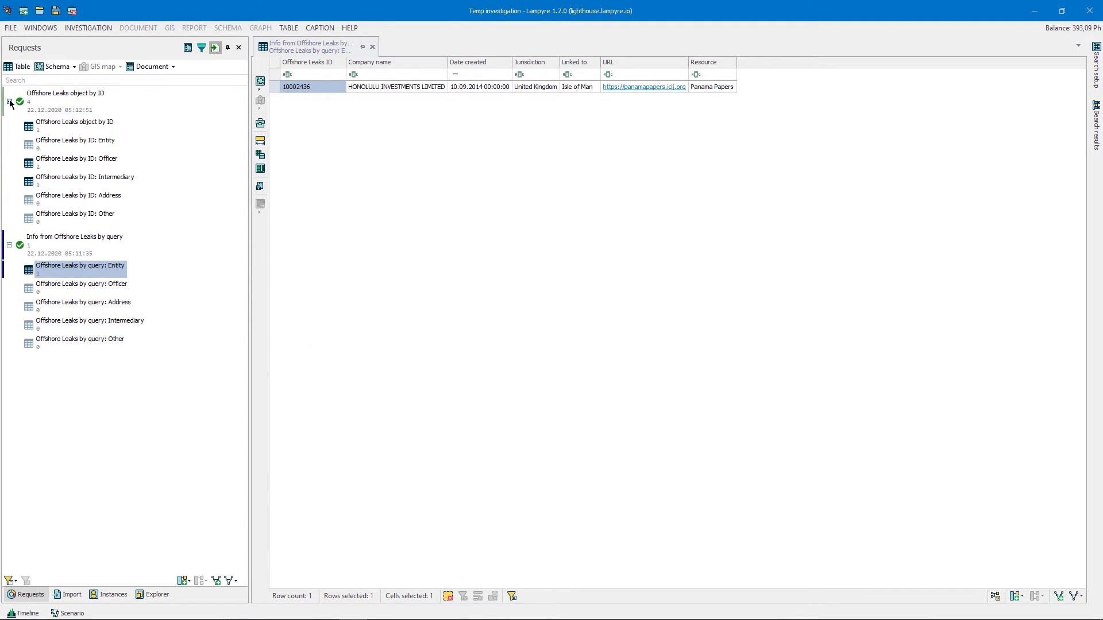
click(53, 102)
click(73, 67)
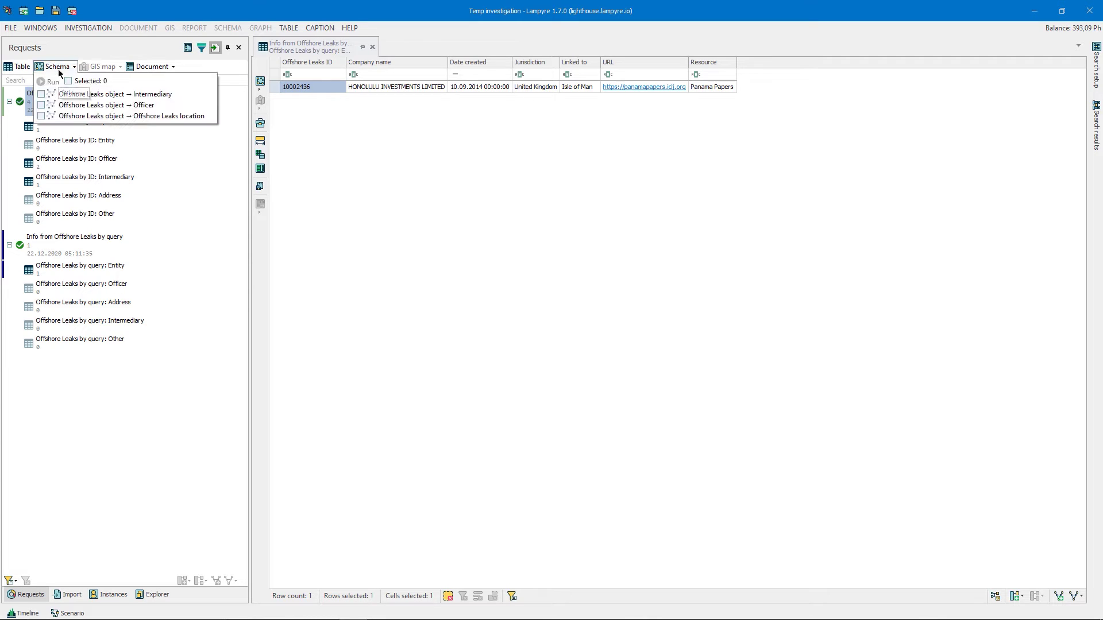
click(51, 81)
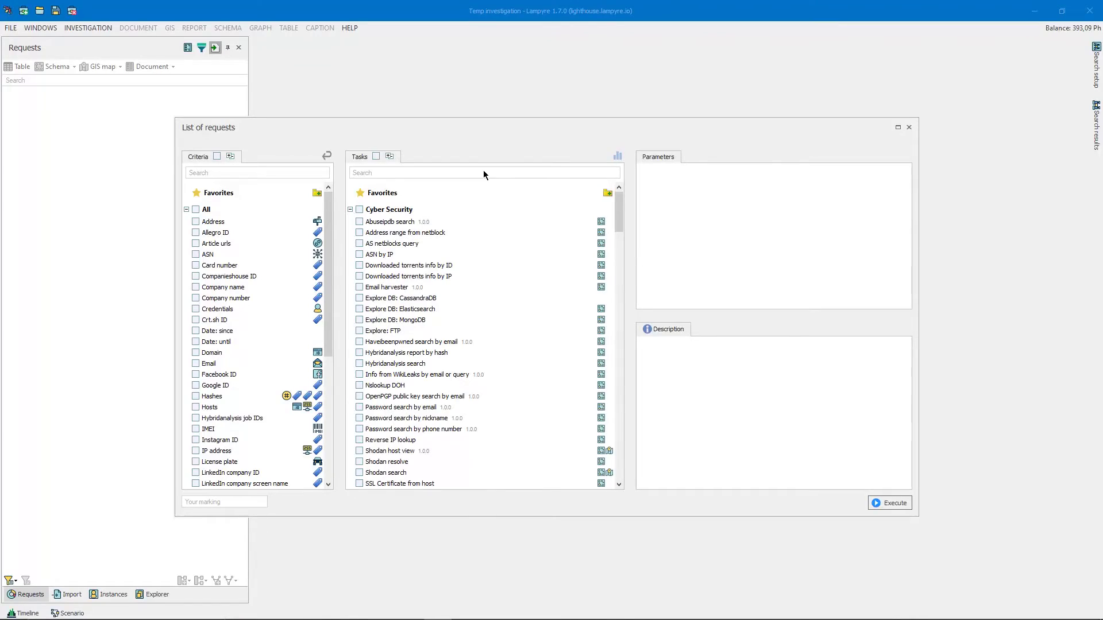
Find the LinkedIn company page by domain request and run it for honolulu.gov.
click(484, 170)
text(linkedi)
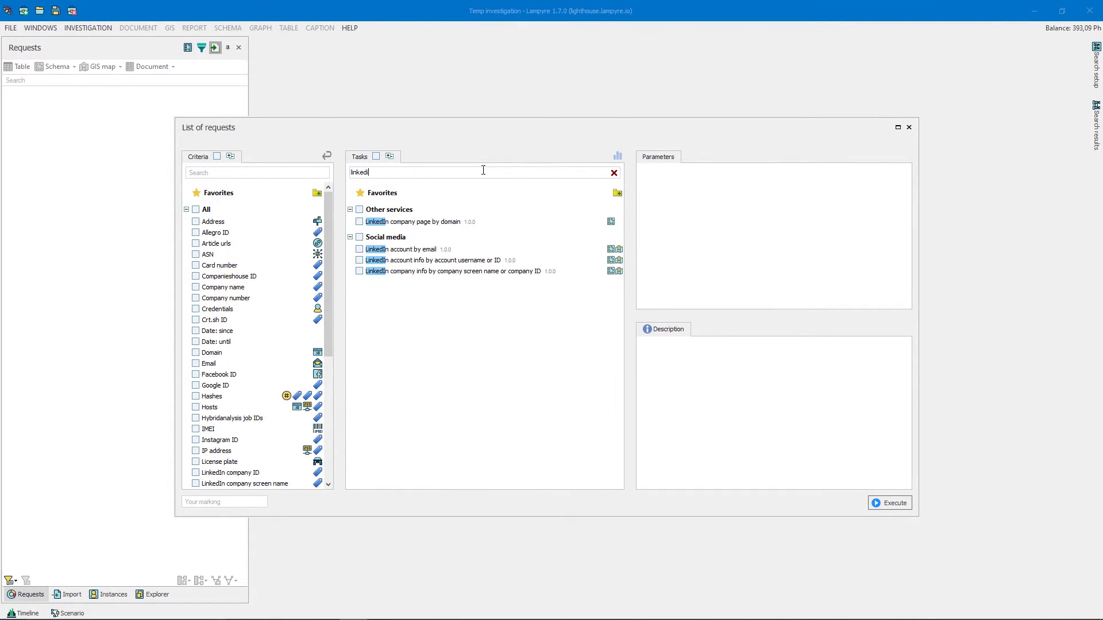
click(484, 221)
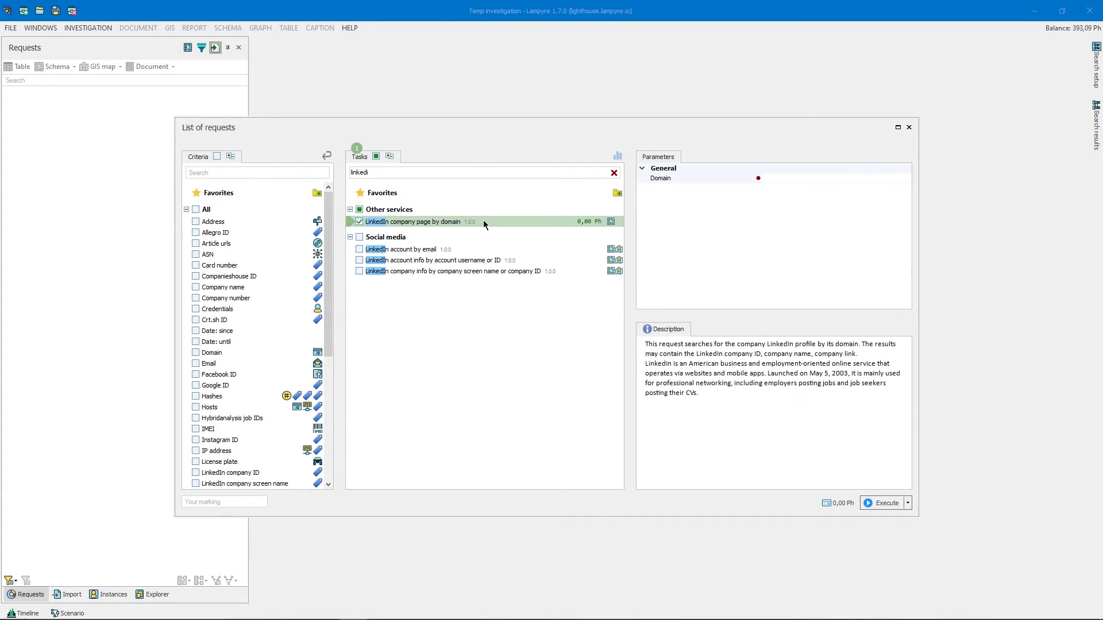
click(778, 183)
text(honolulu.gov)
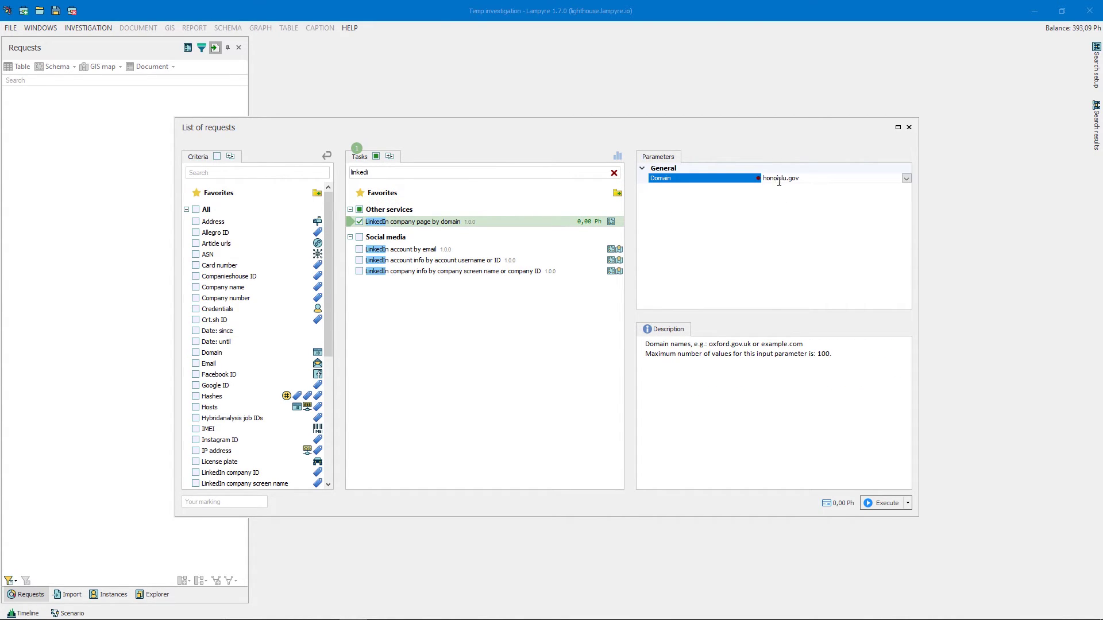
click(896, 505)
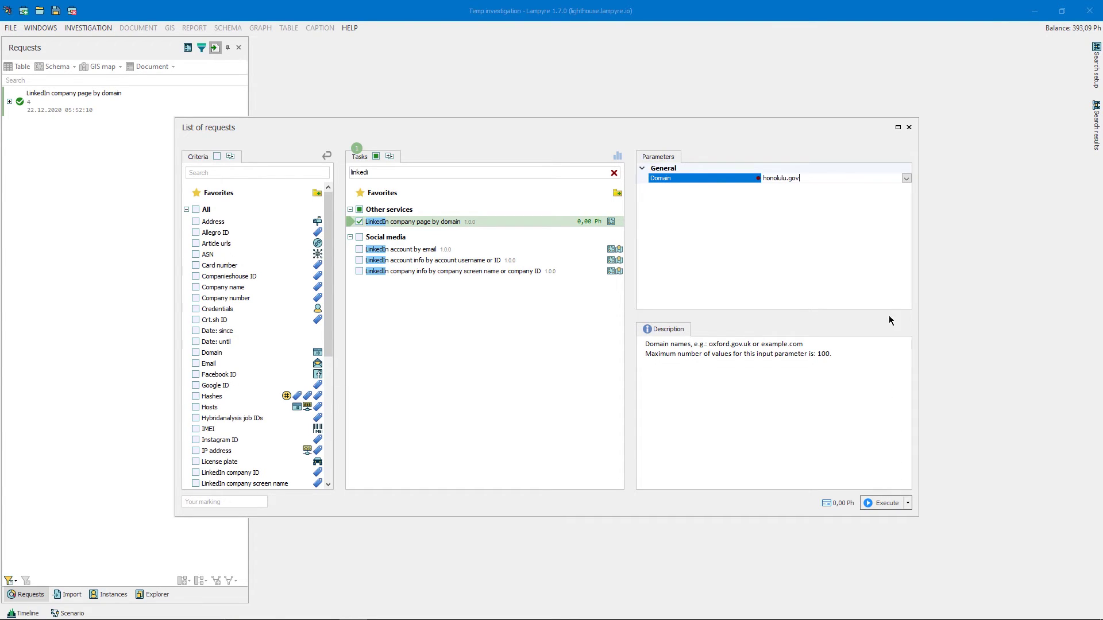
click(908, 127)
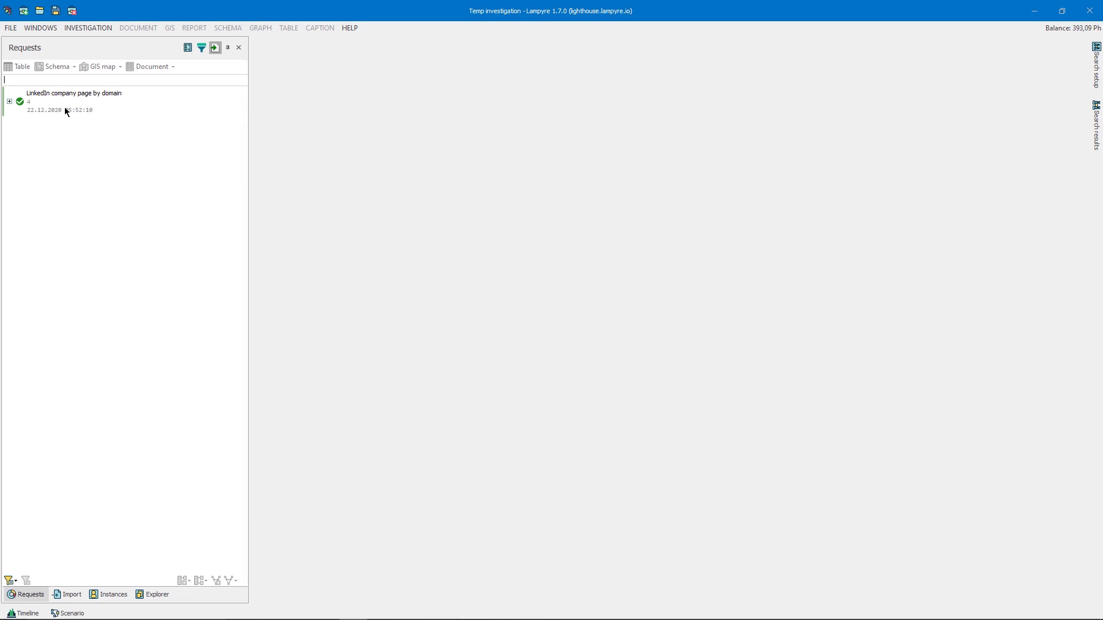
Open the LinkedIn company page by domain results as a table and build a Domain–LinkedIn company schema from them.
click(9, 102)
double_click(37, 103)
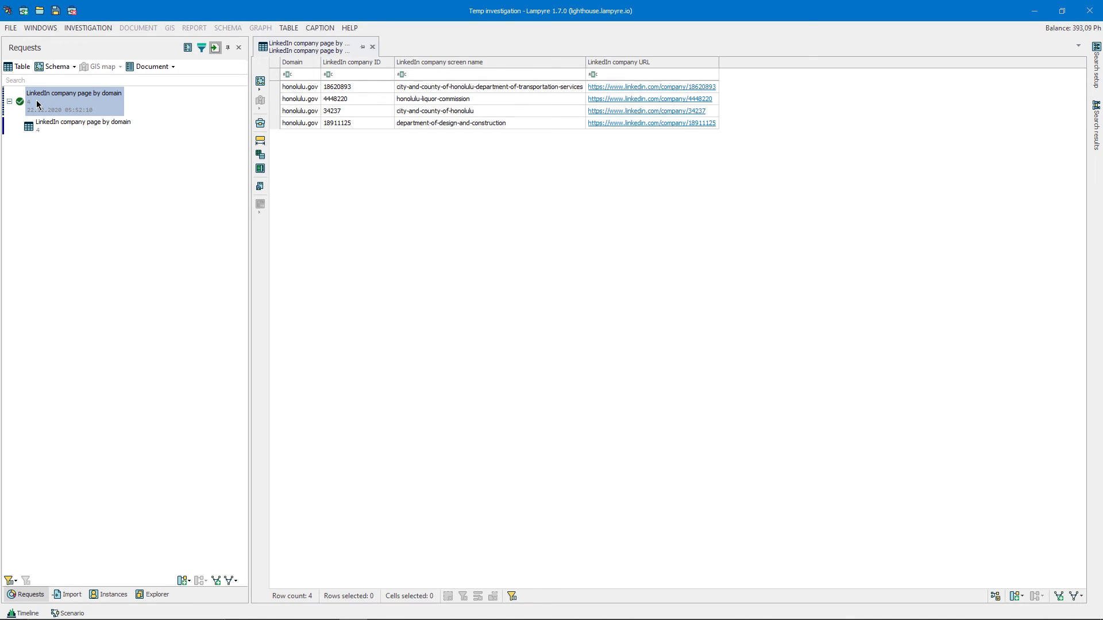
click(55, 68)
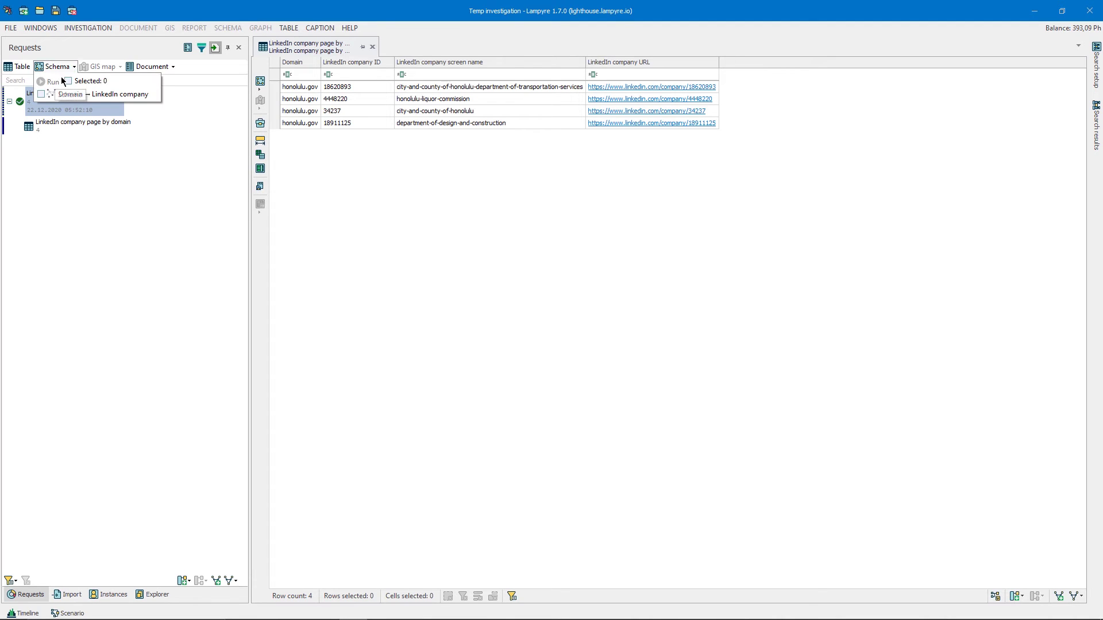
click(66, 82)
click(52, 83)
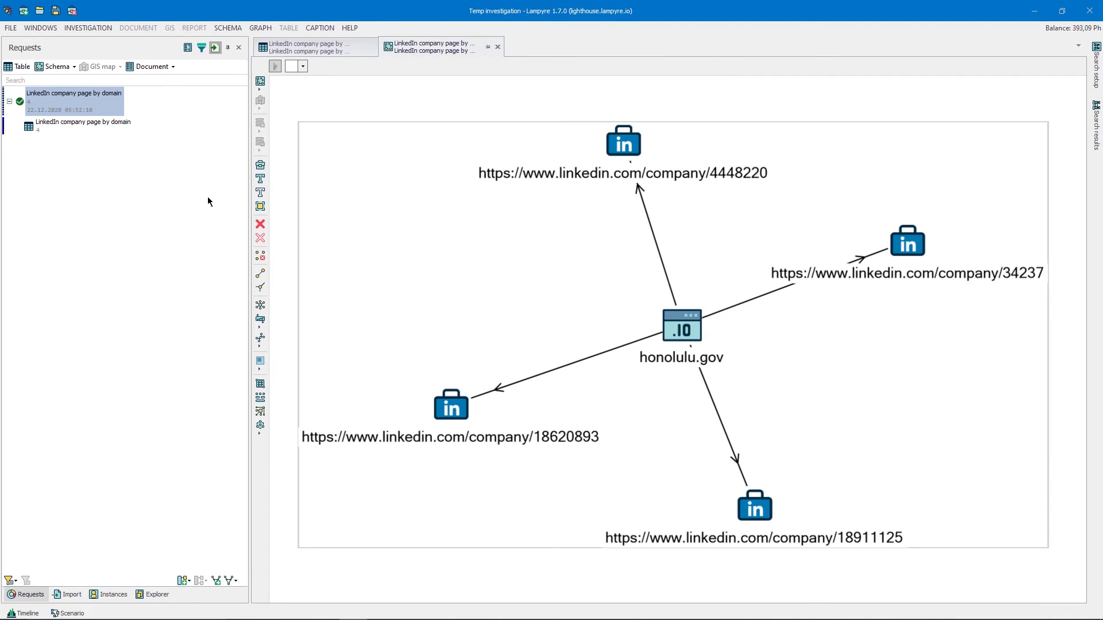
Run LinkedIn company info by company screen name or company ID for the linkedin.com/company/18911125 node and expand its Expansion folder in the request list.
click(756, 497)
right_click(759, 498)
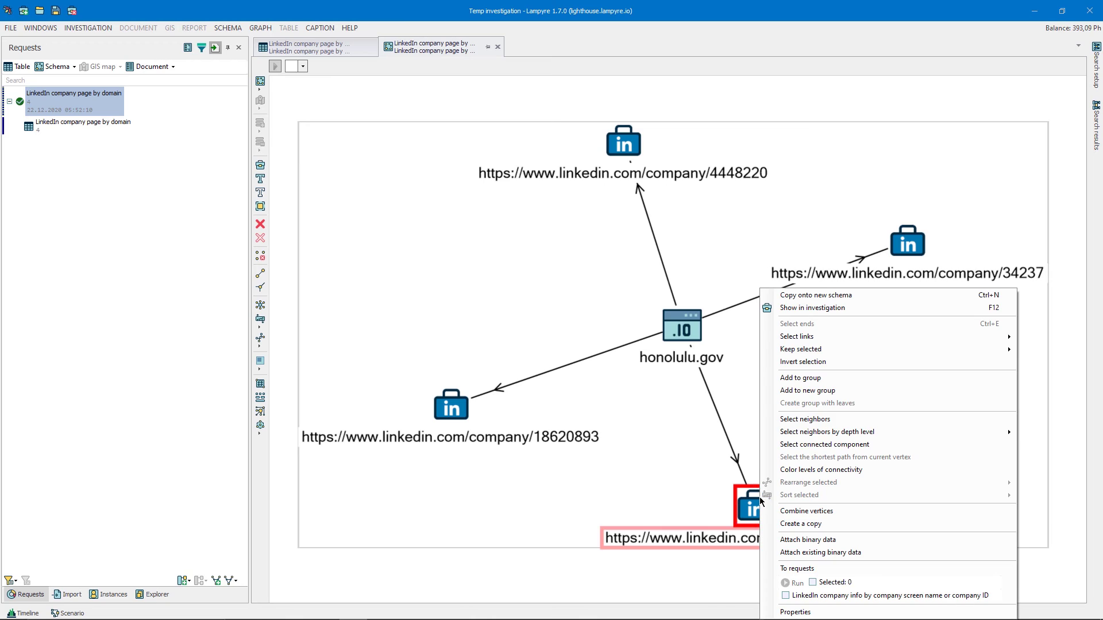
click(793, 595)
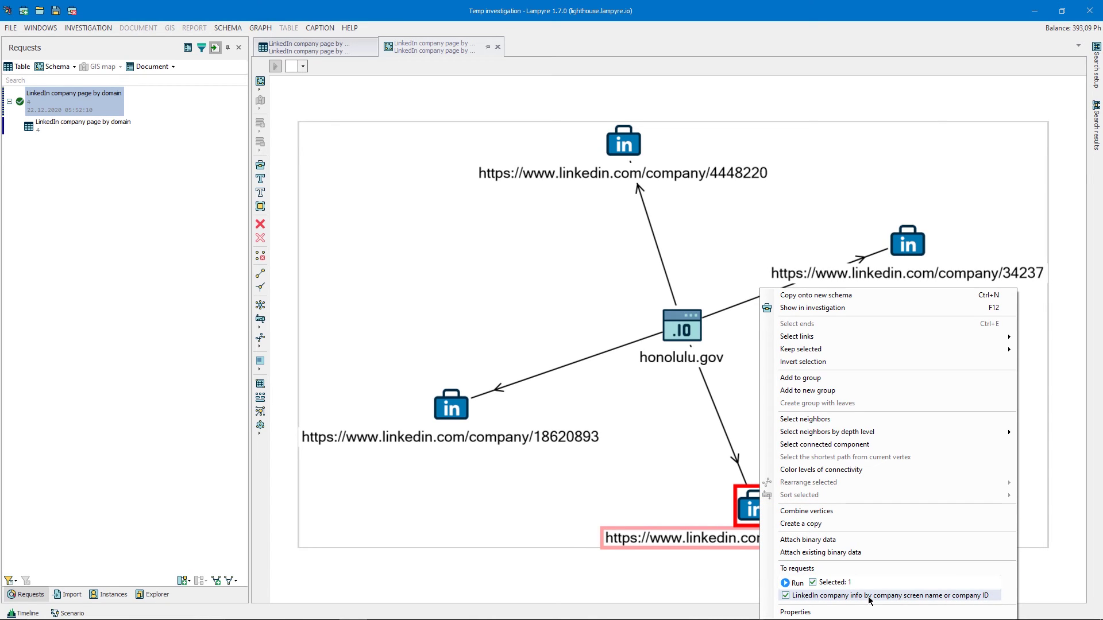
click(795, 583)
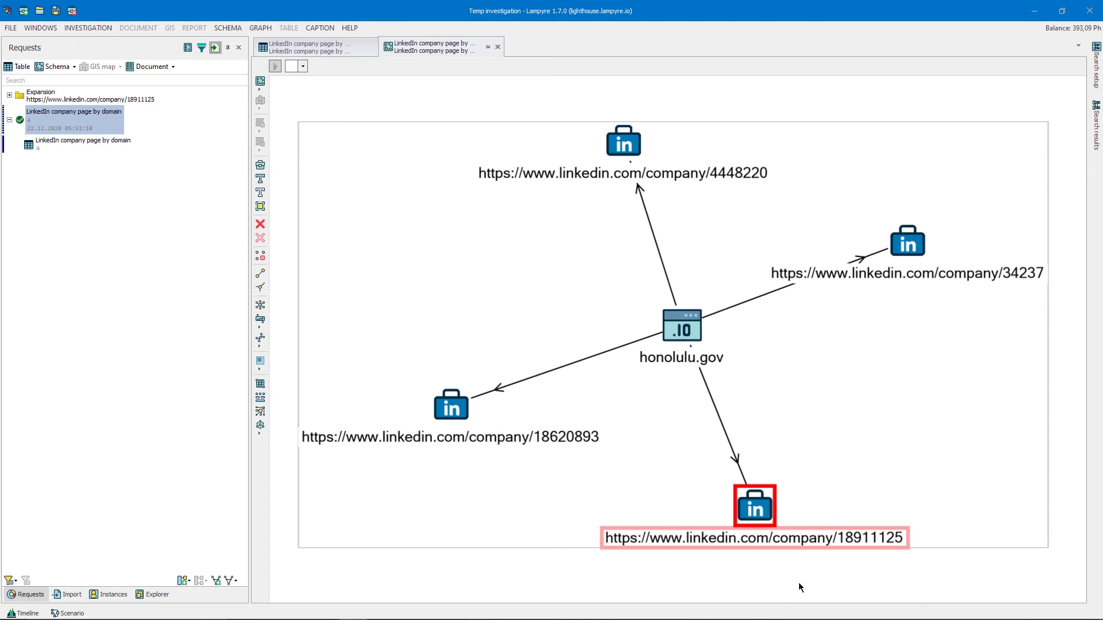
click(10, 95)
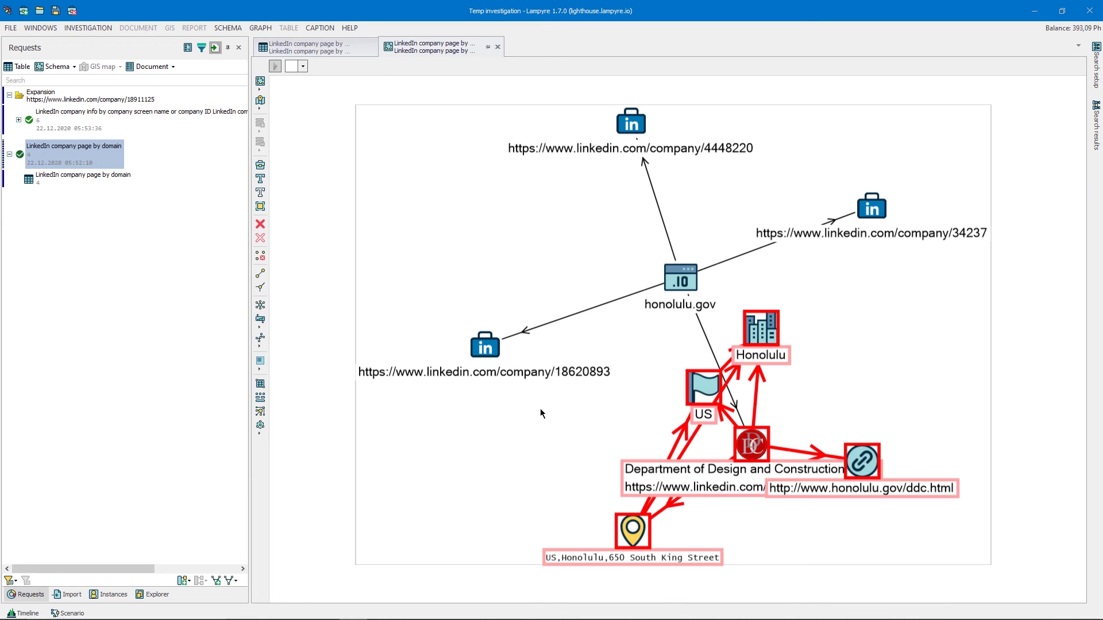
Apply a layout to the whole expanded honolulu.gov schema.
right_click(541, 409)
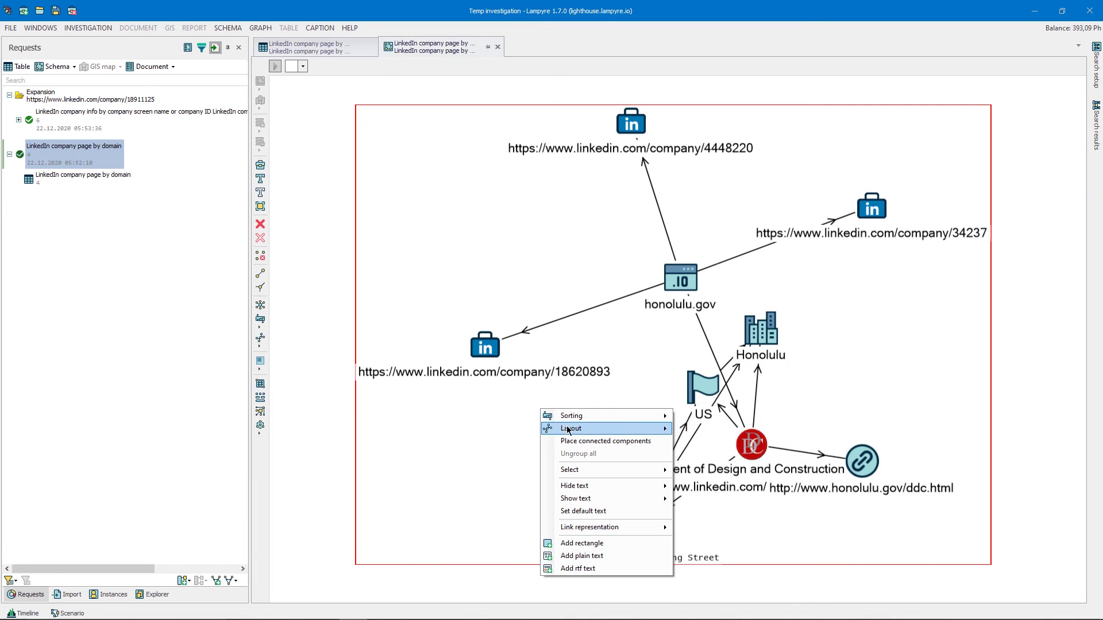
mouse_move(571, 430)
click(697, 444)
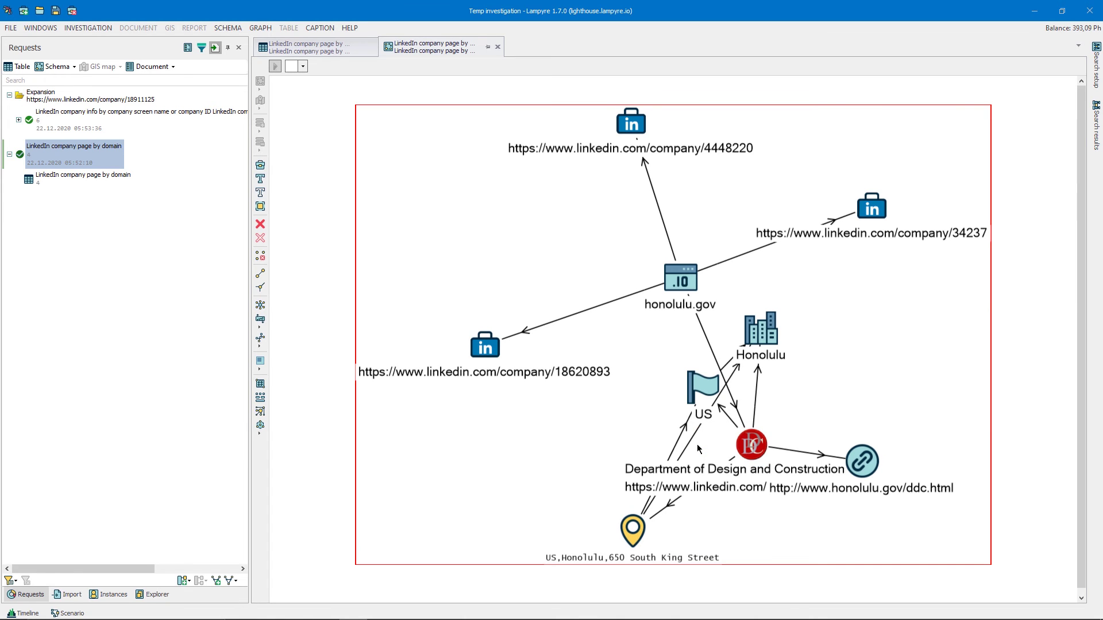